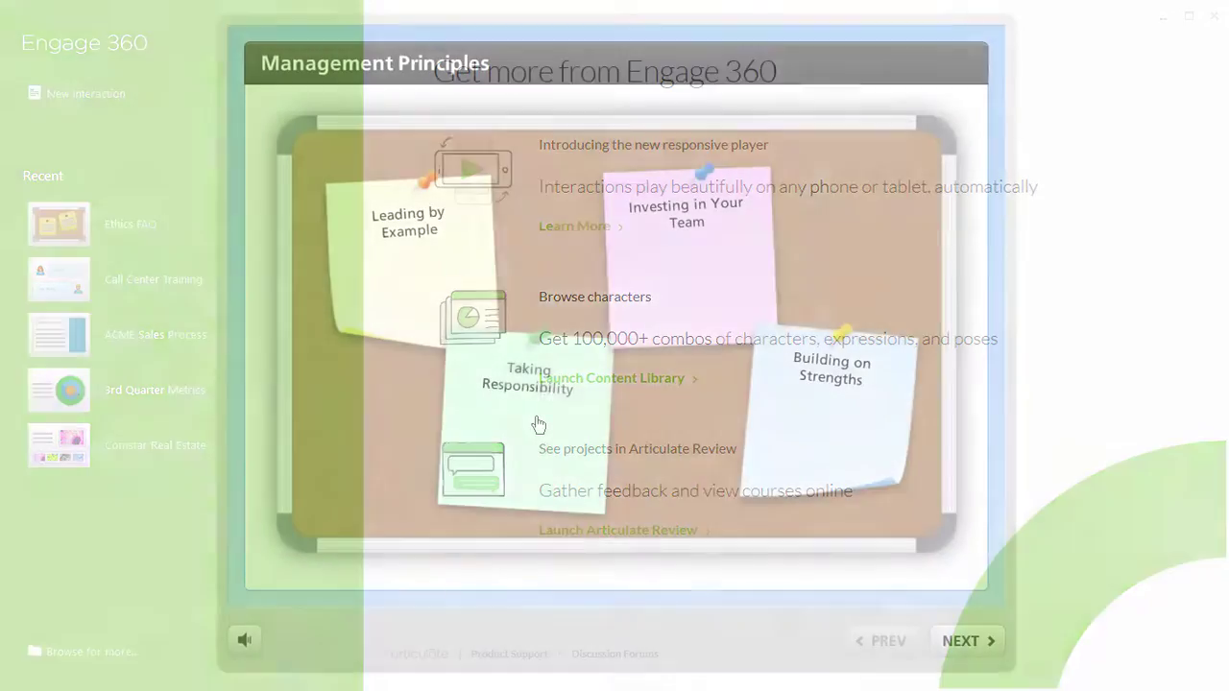
View the Taking Responsibility note on the Management Principles board and the eyewear and hard hat markers in the Construction Safety Kit.
click(538, 426)
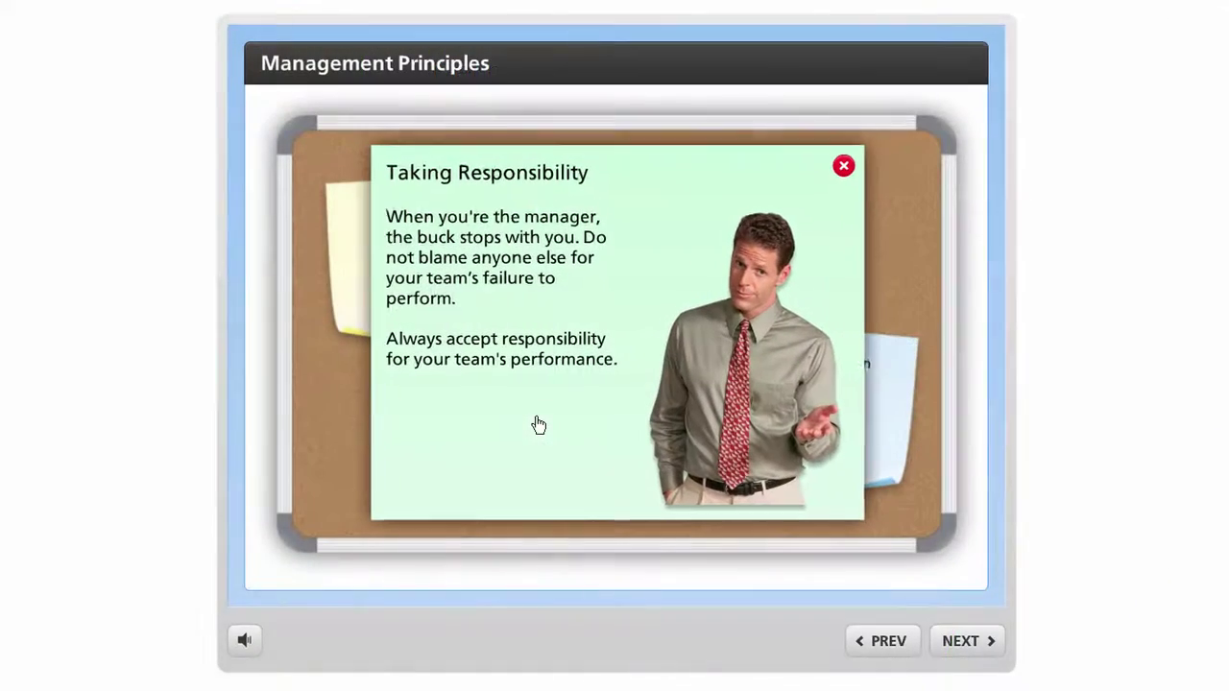
click(844, 172)
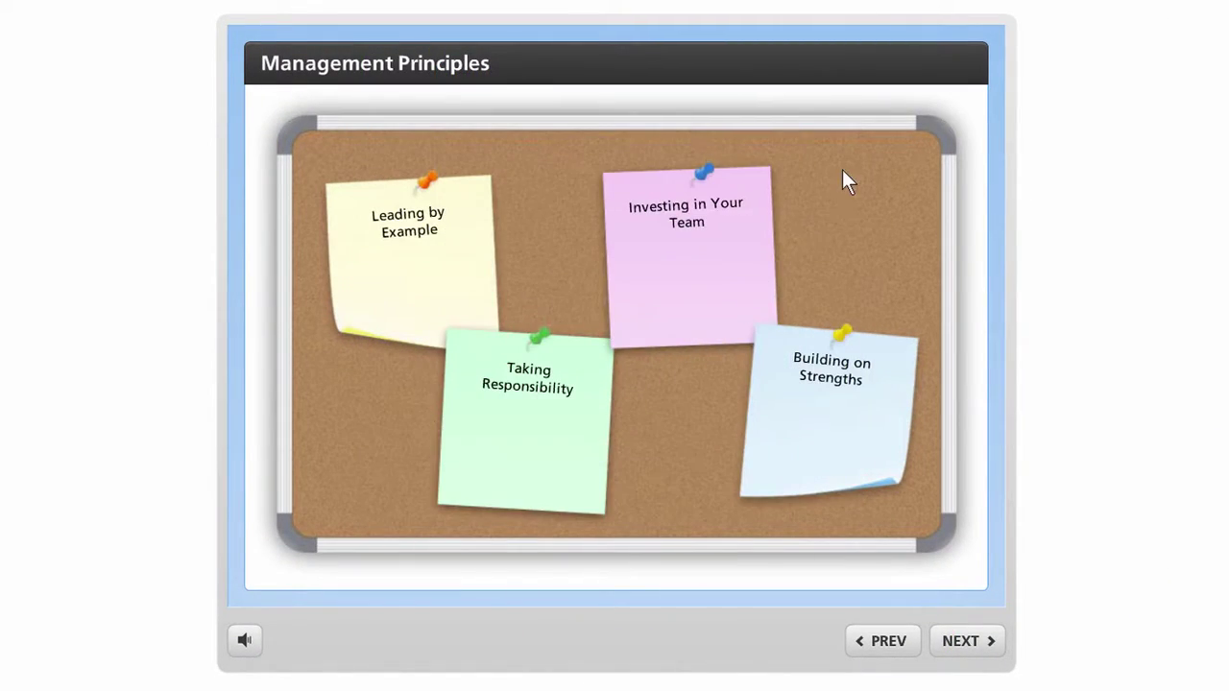
click(319, 276)
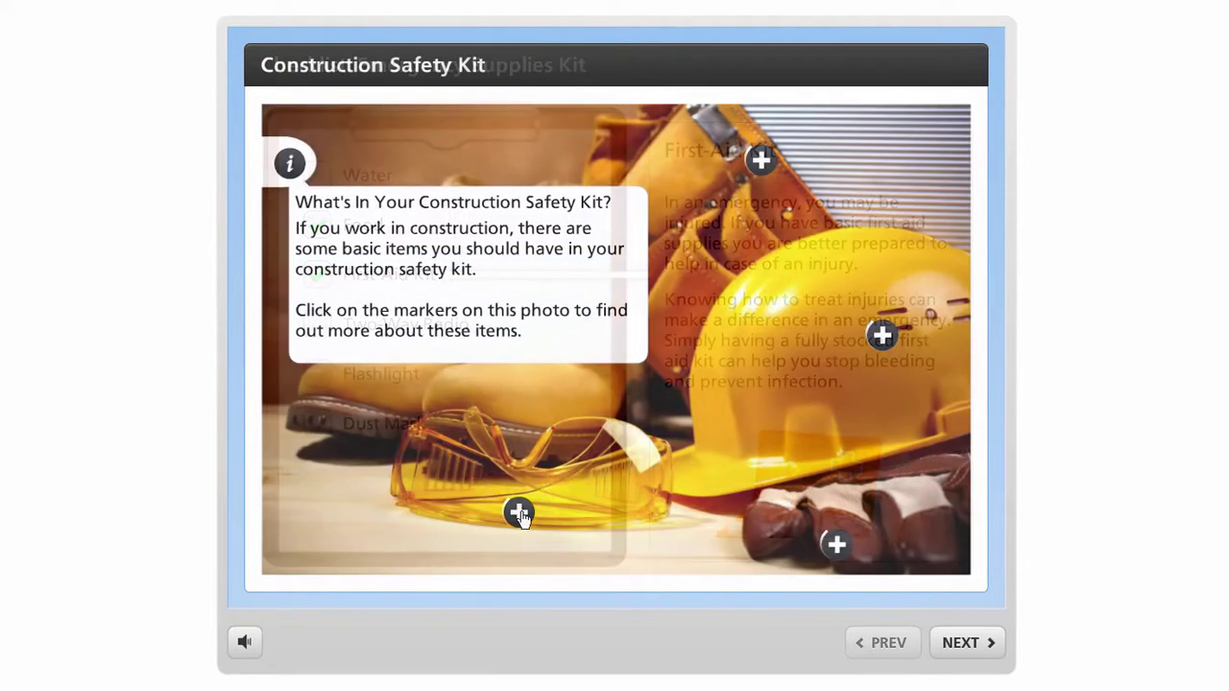
click(519, 514)
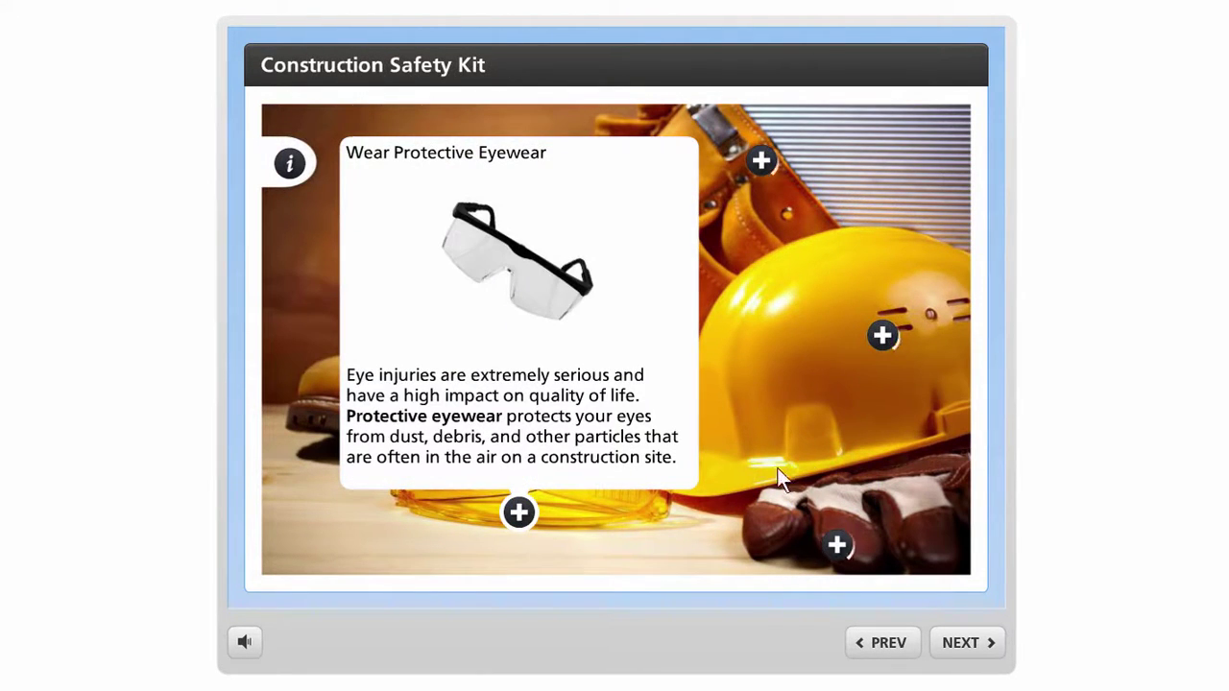
click(882, 335)
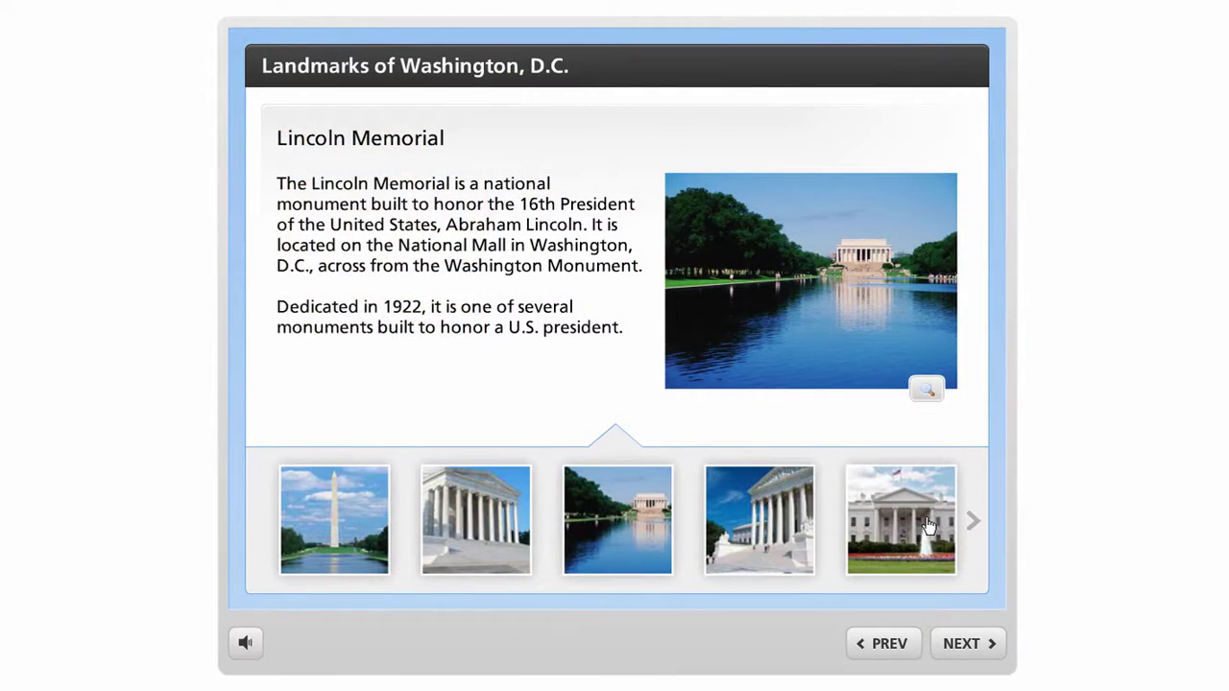
View the White House entry in the Landmarks of Washington, D.C. interaction and enlarge its photo.
click(928, 524)
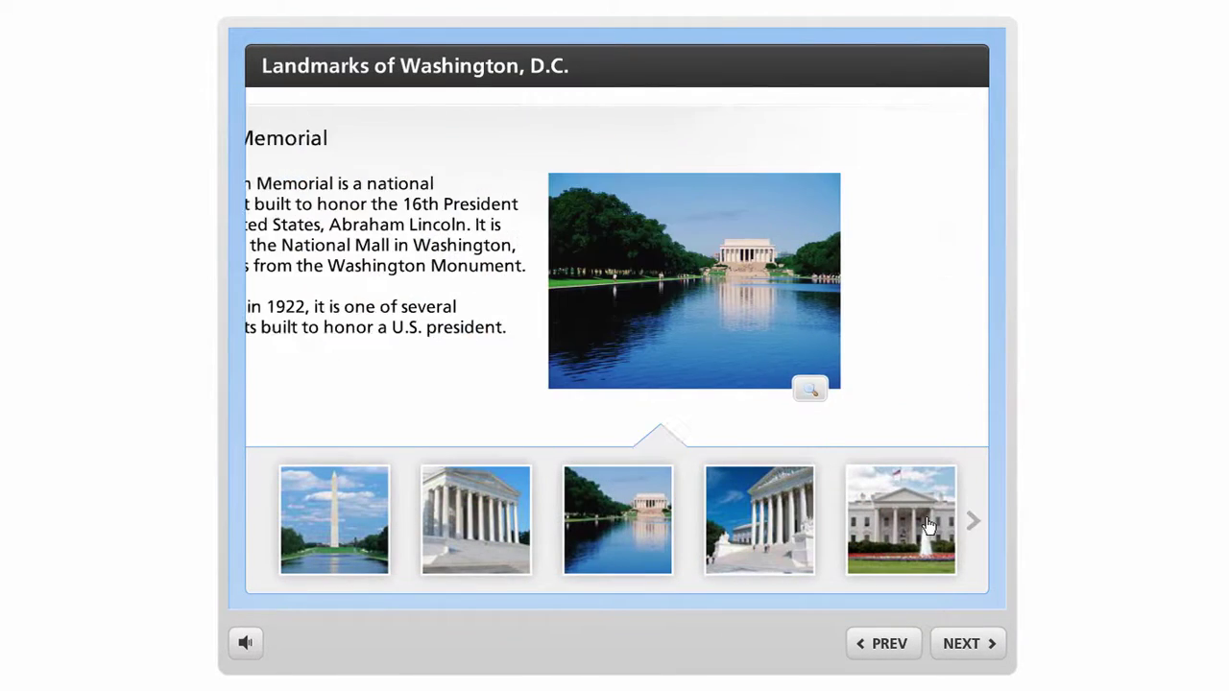
click(928, 394)
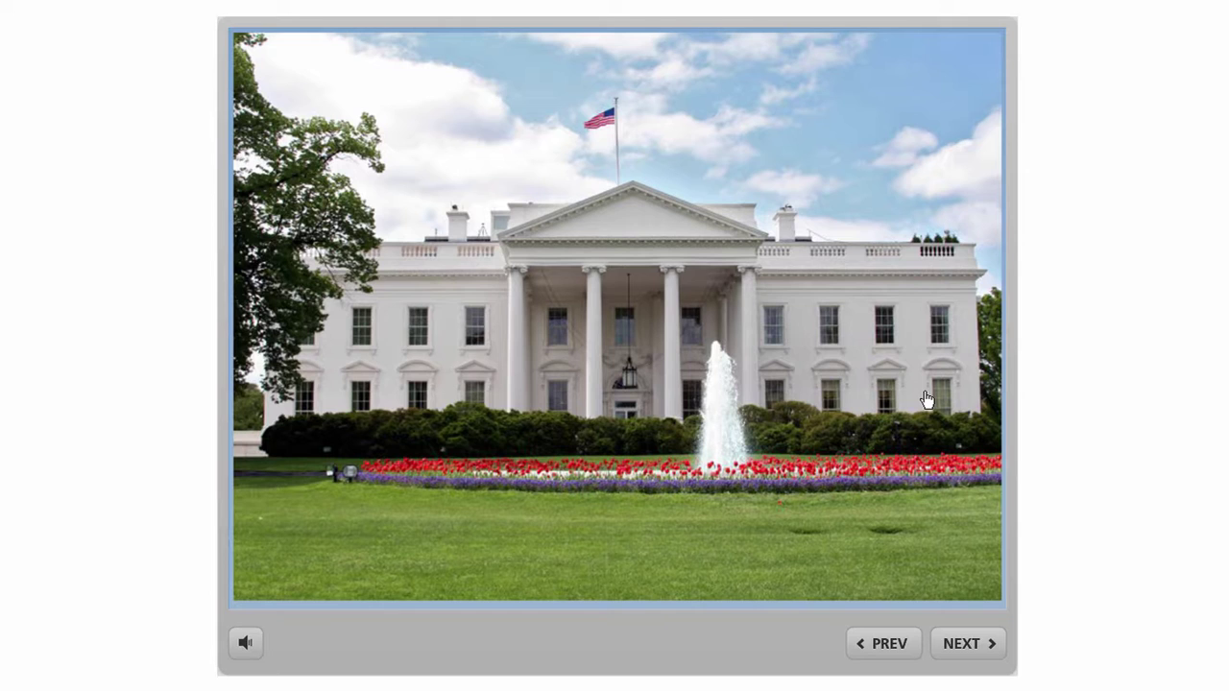
click(927, 398)
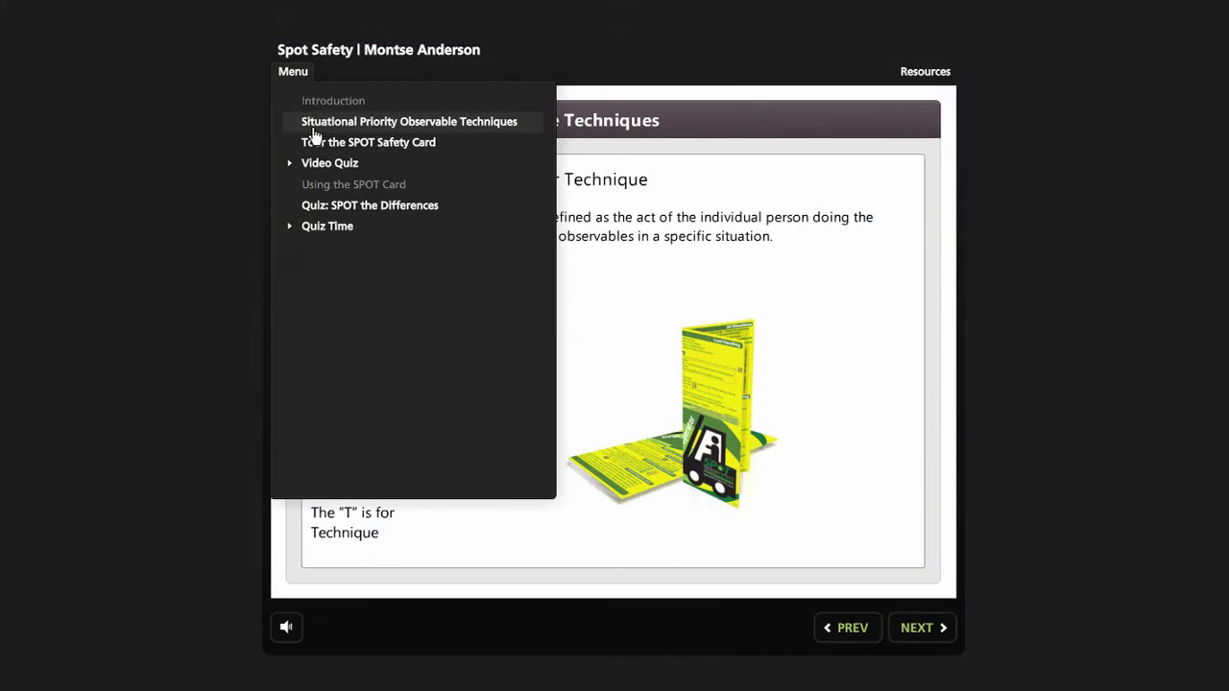
Go to the Situational Priority Observable Techniques slide in the Spot Safety course and view its Situation and Priority sections.
click(314, 125)
click(341, 188)
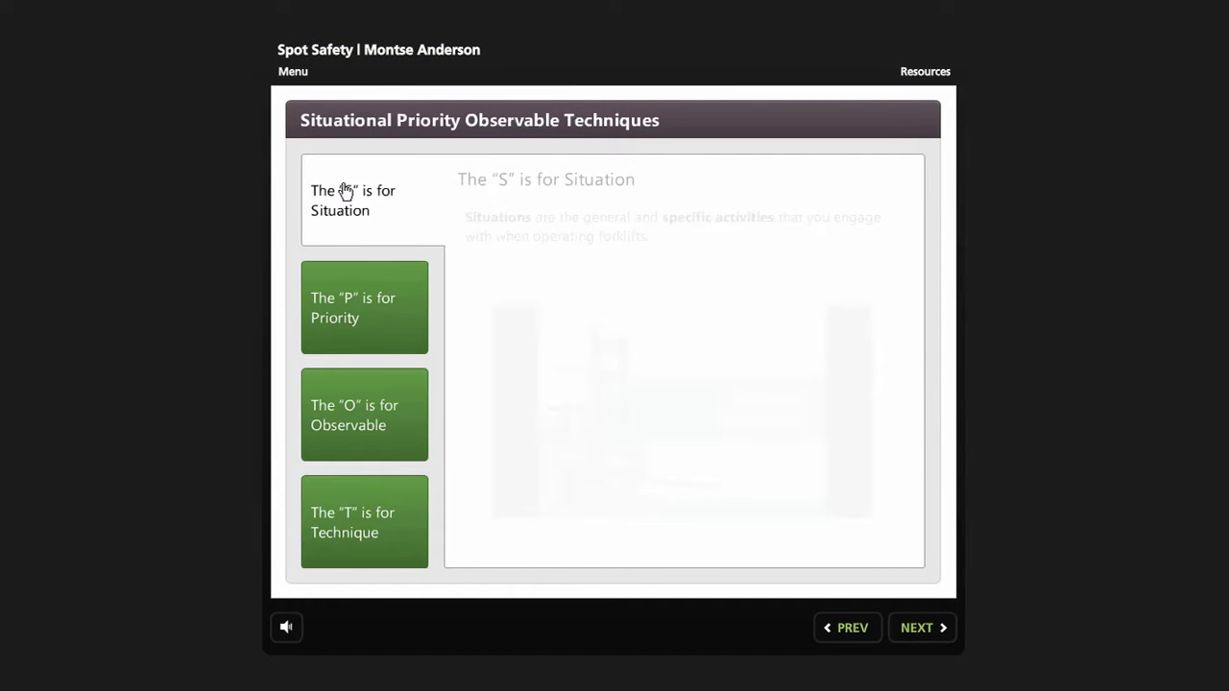
click(382, 338)
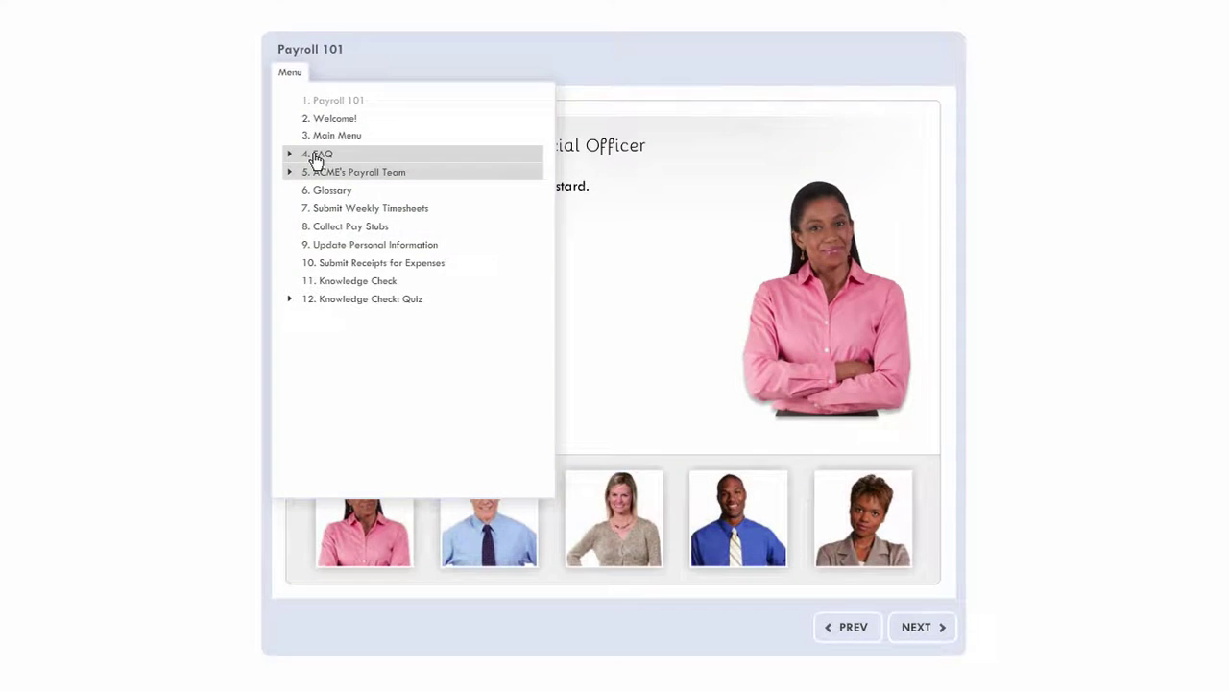
Go to the FAQ in the Payroll 101 course and view the answers on finding pay stubs and deducting additional taxes.
click(318, 157)
click(405, 175)
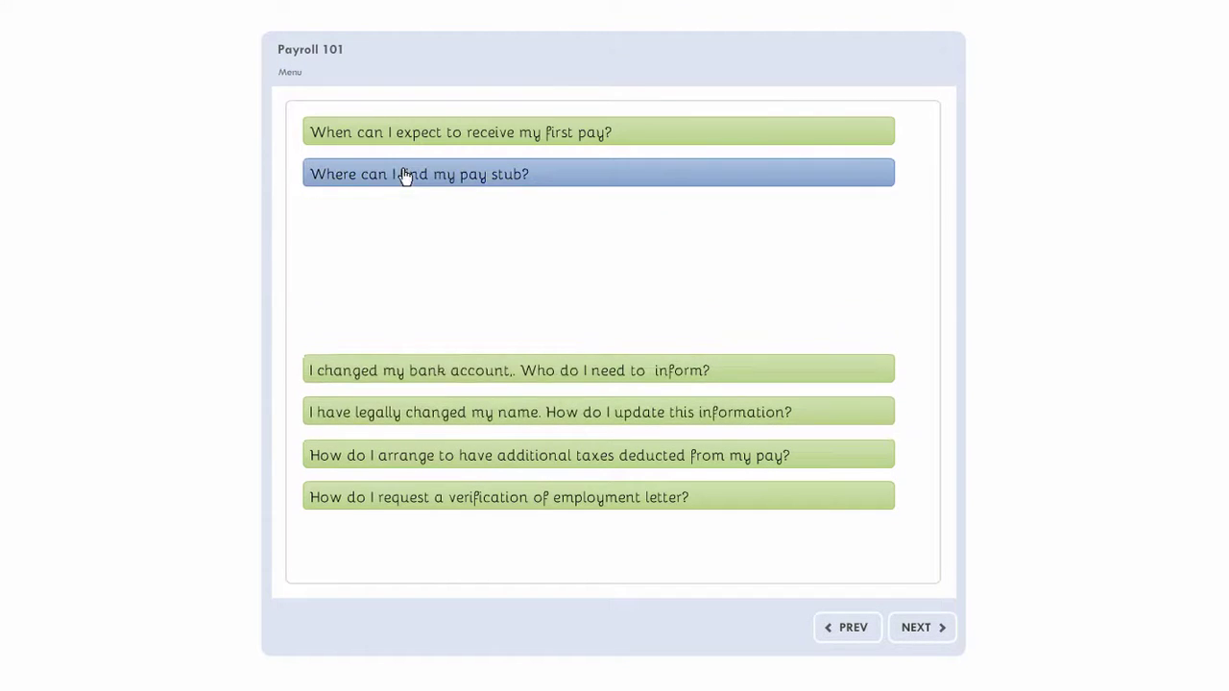
click(447, 455)
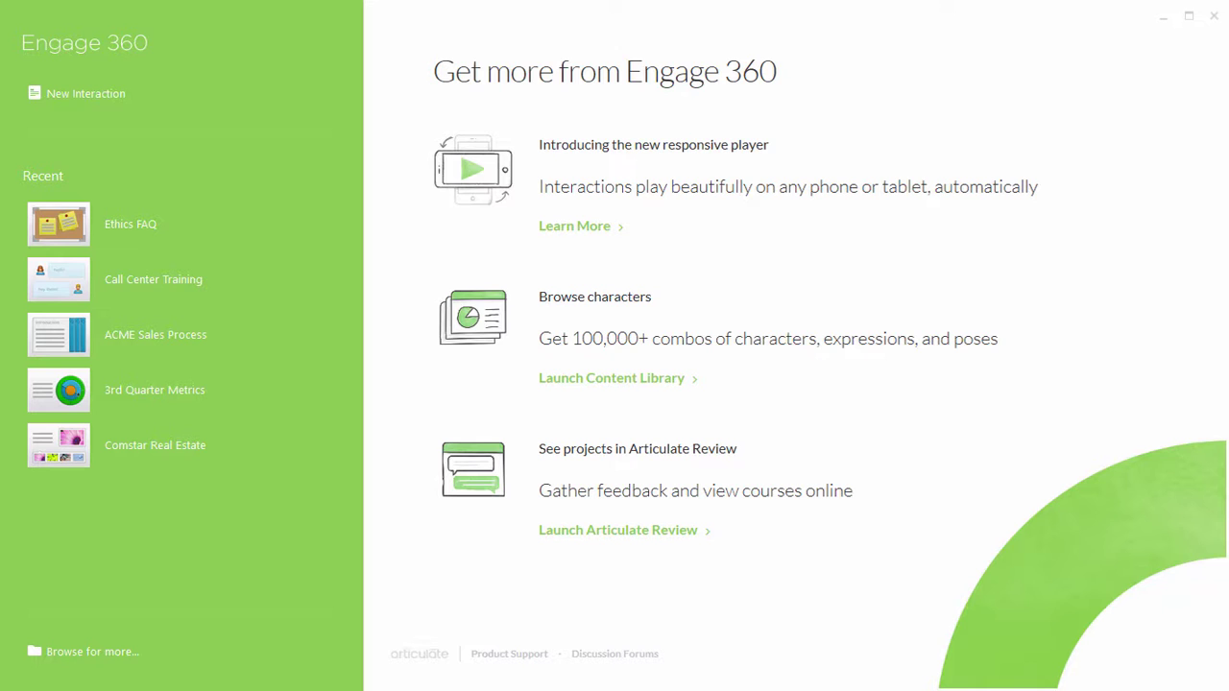
Create a new Accordion interaction.
click(106, 99)
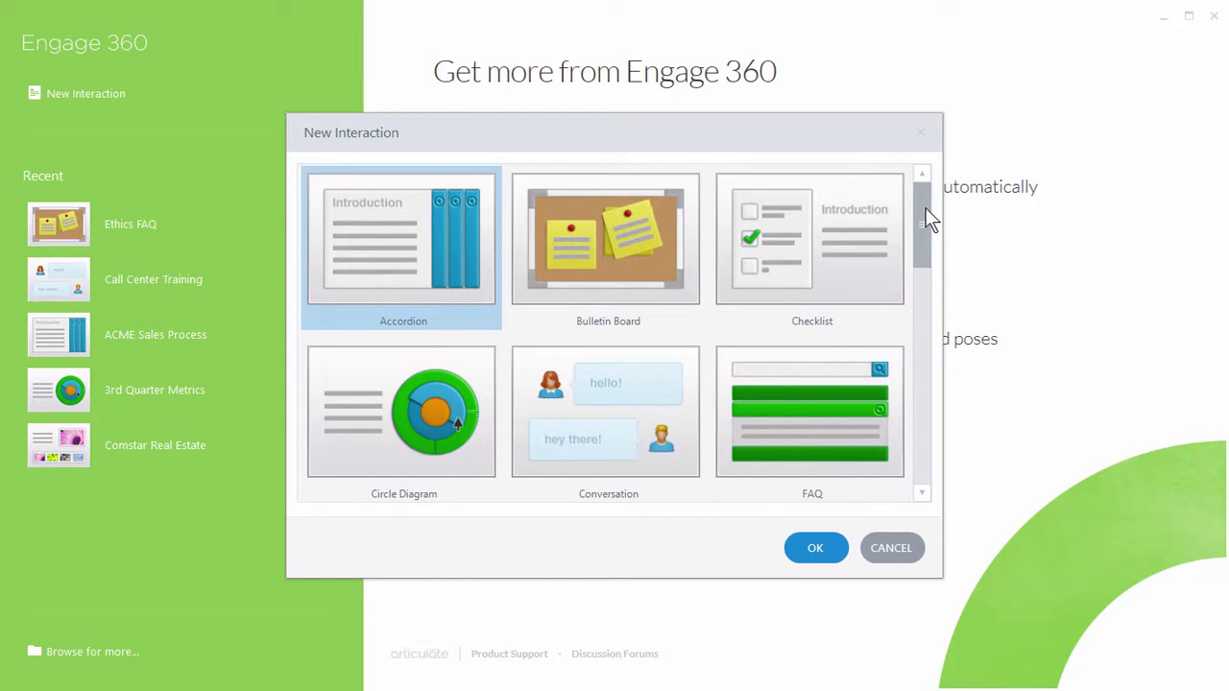
mouse_move(926, 208)
mouse_down()
mouse_move(941, 442)
mouse_move(938, 212)
mouse_up()
click(806, 540)
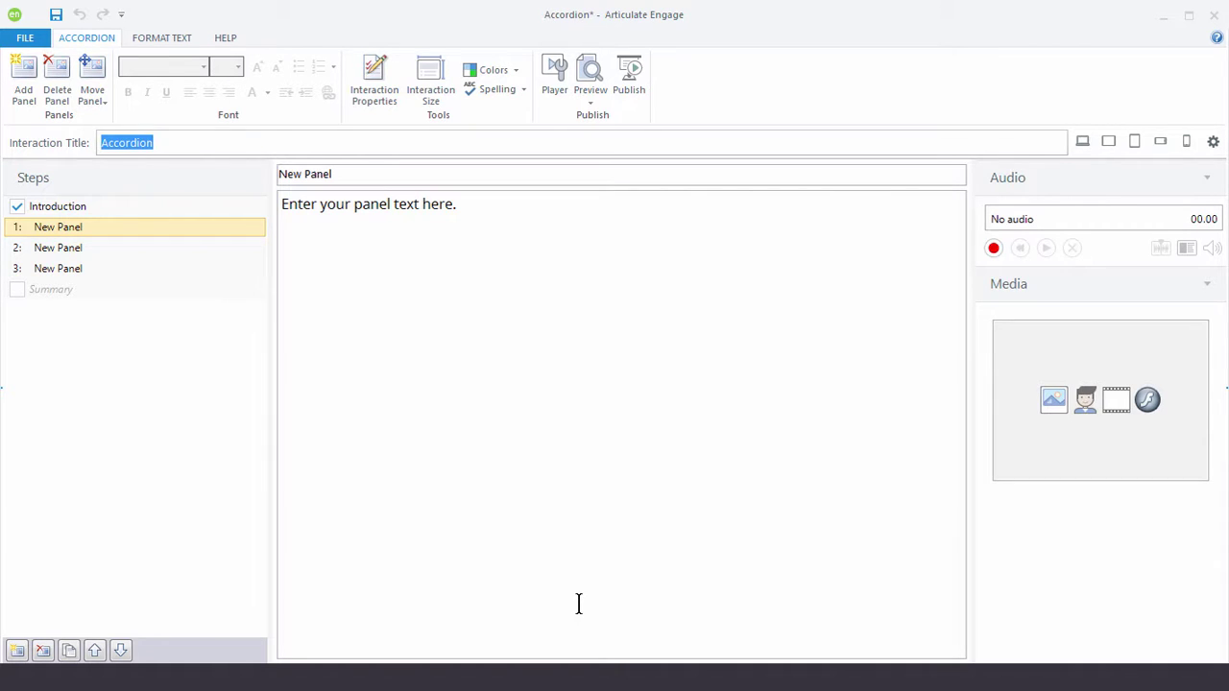
Preview the accordion interaction and open its second and third panels.
click(590, 102)
click(599, 117)
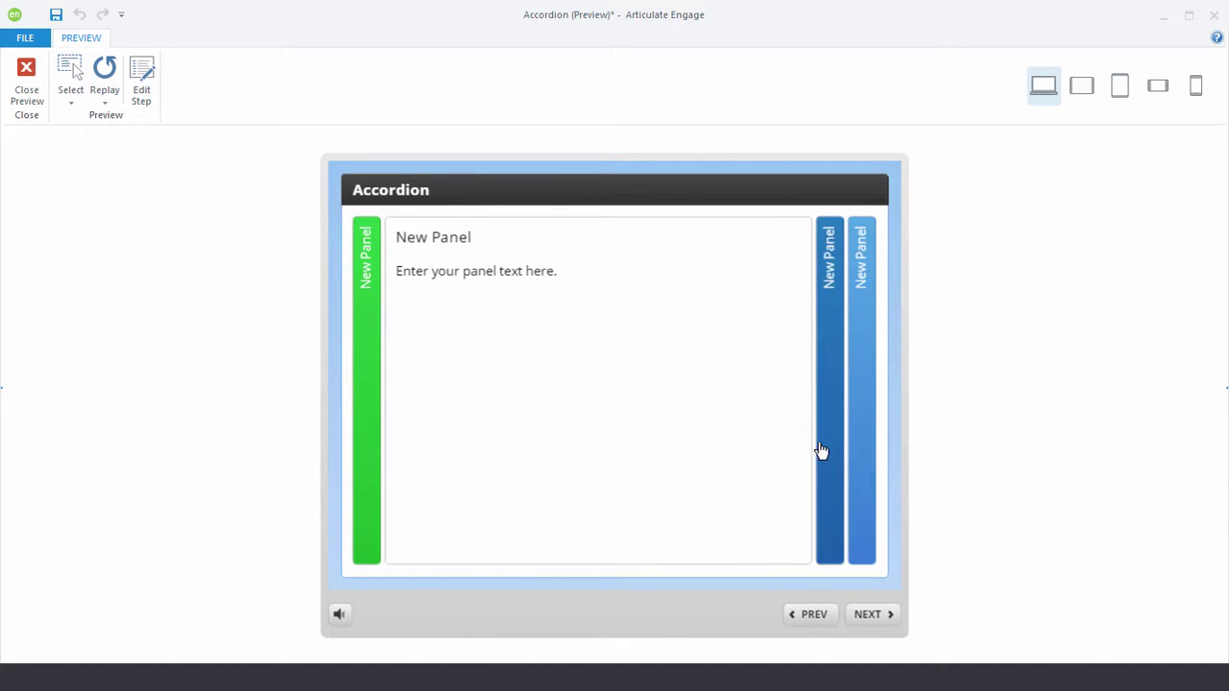
click(831, 386)
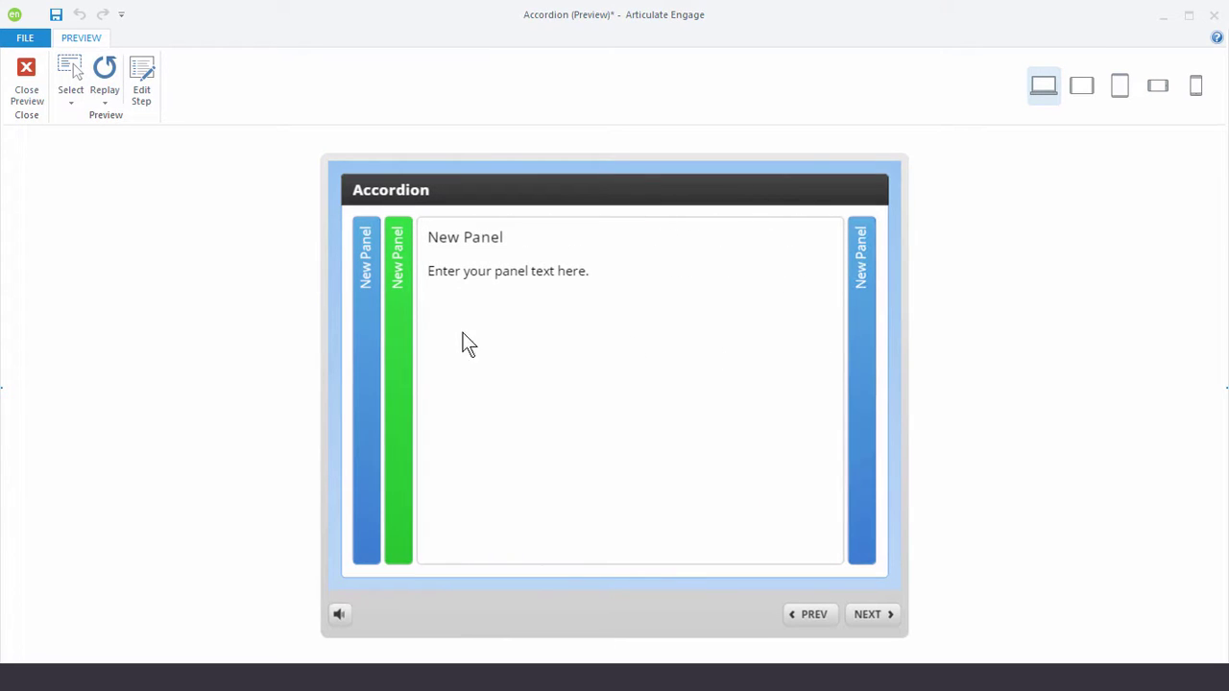
click(869, 409)
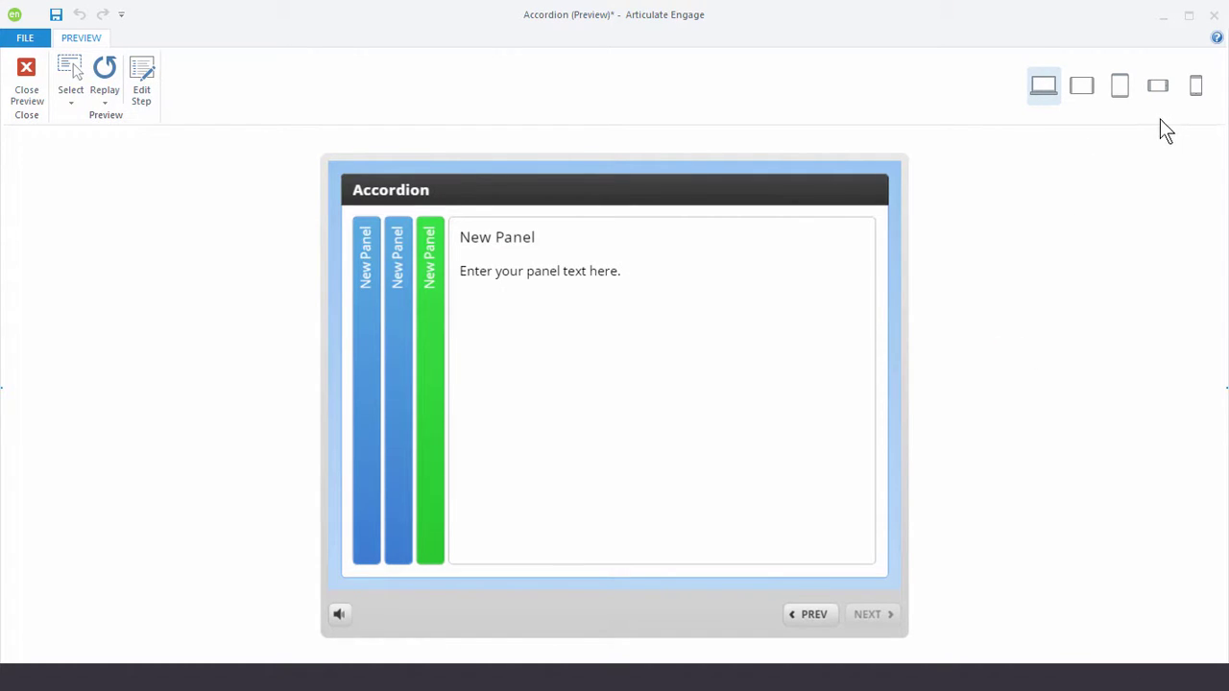
Compare the accordion preview in landscape tablet, landscape phone and desktop views, and close the preview.
click(1084, 82)
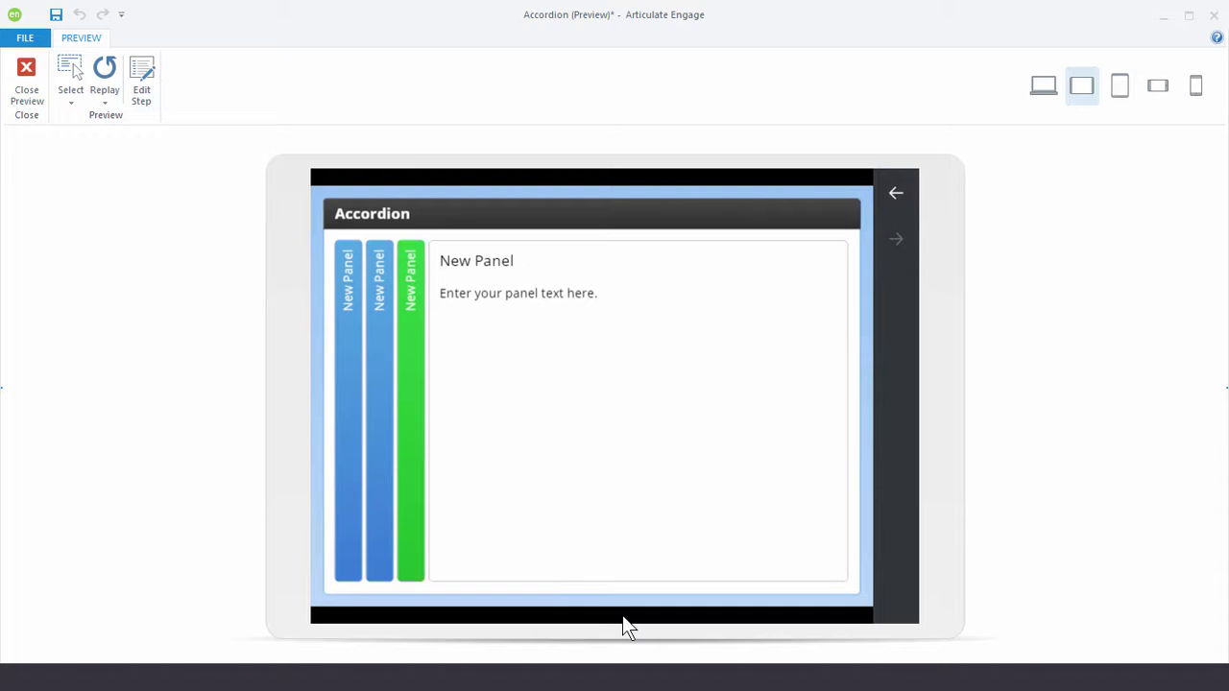
click(1172, 82)
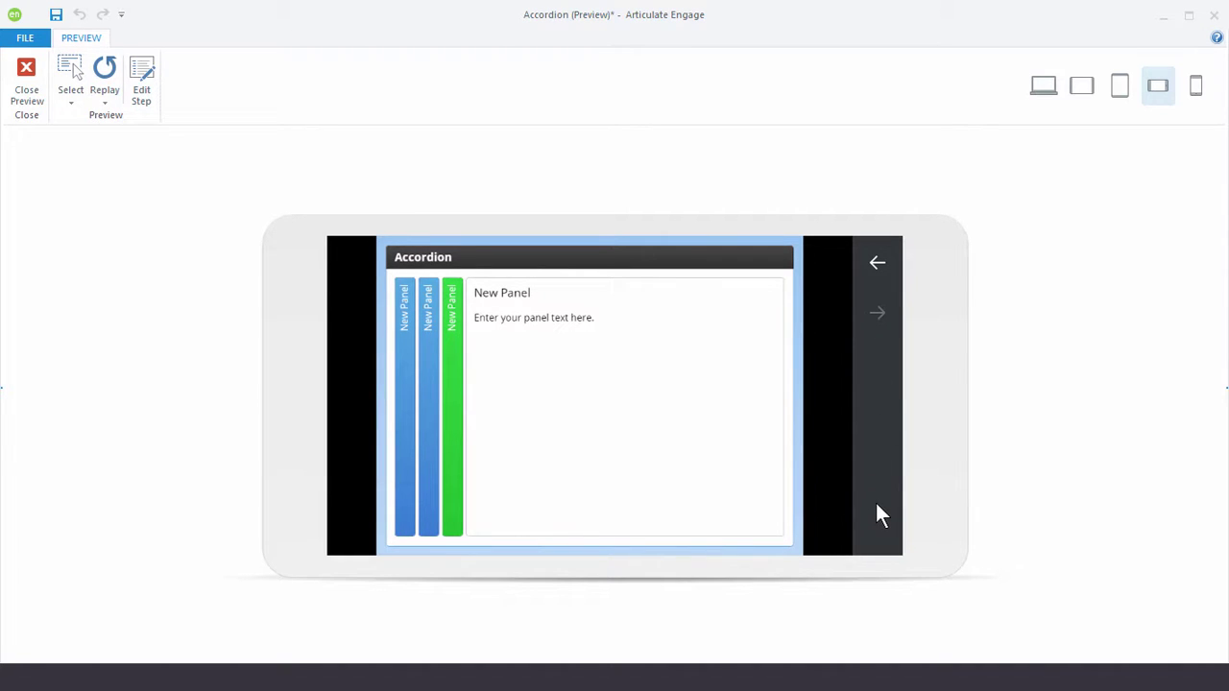
click(1038, 84)
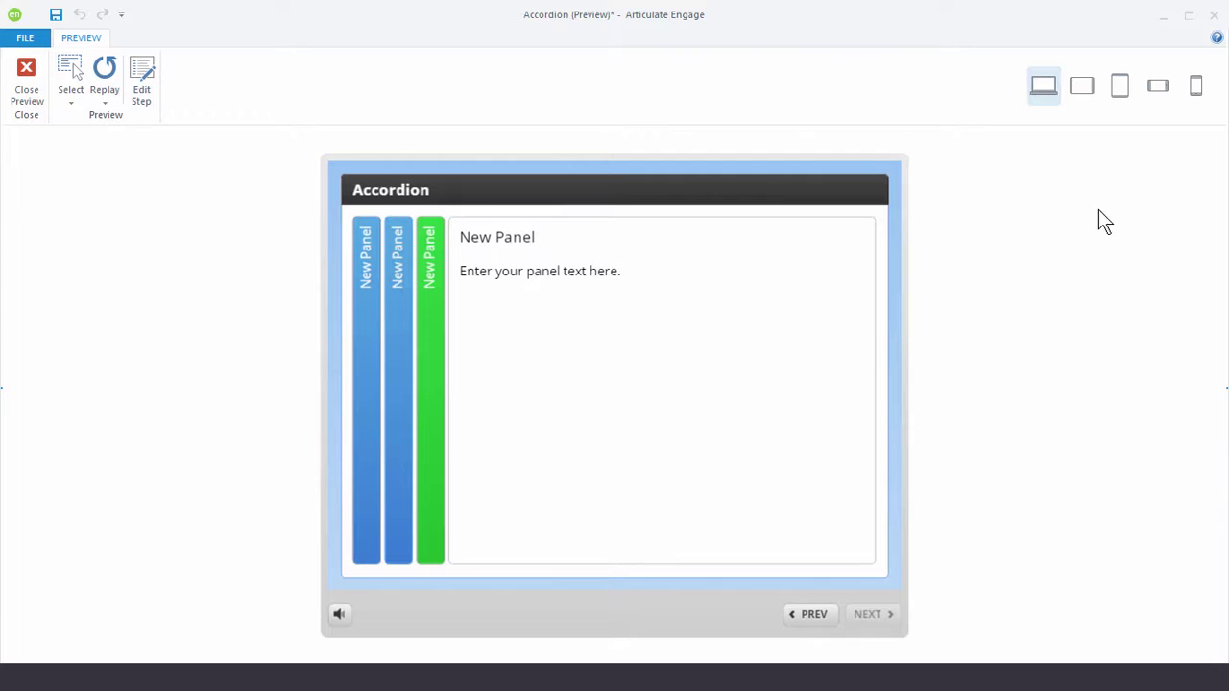
click(1082, 86)
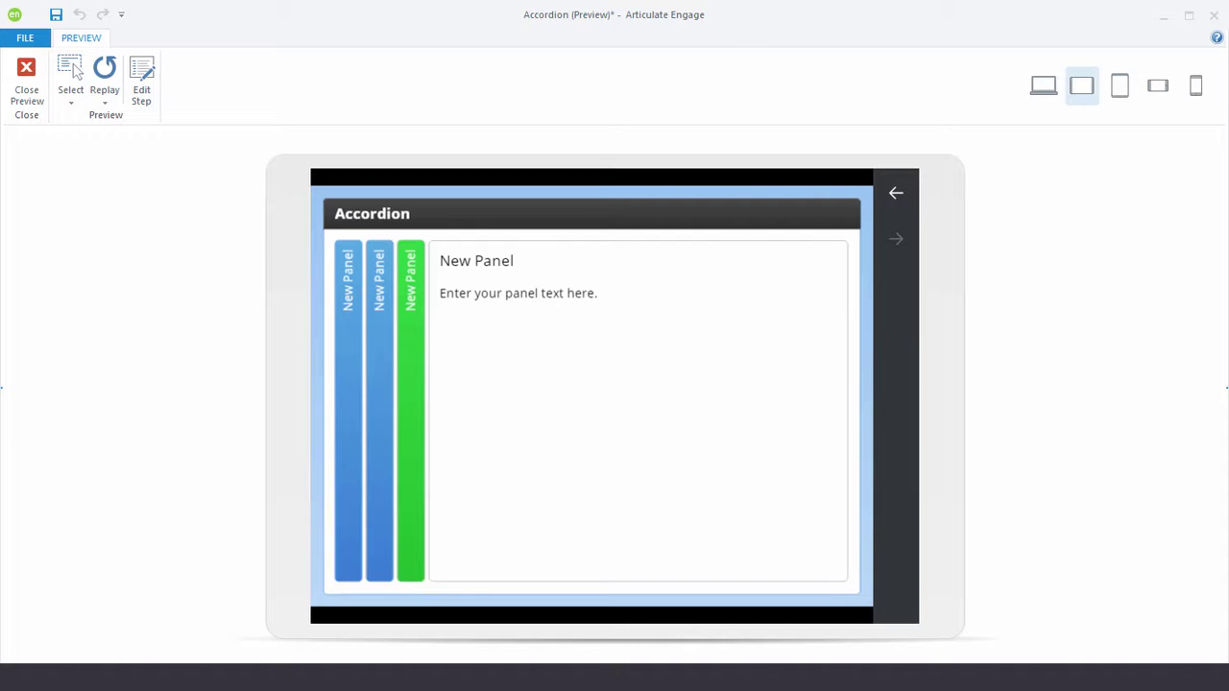
click(27, 82)
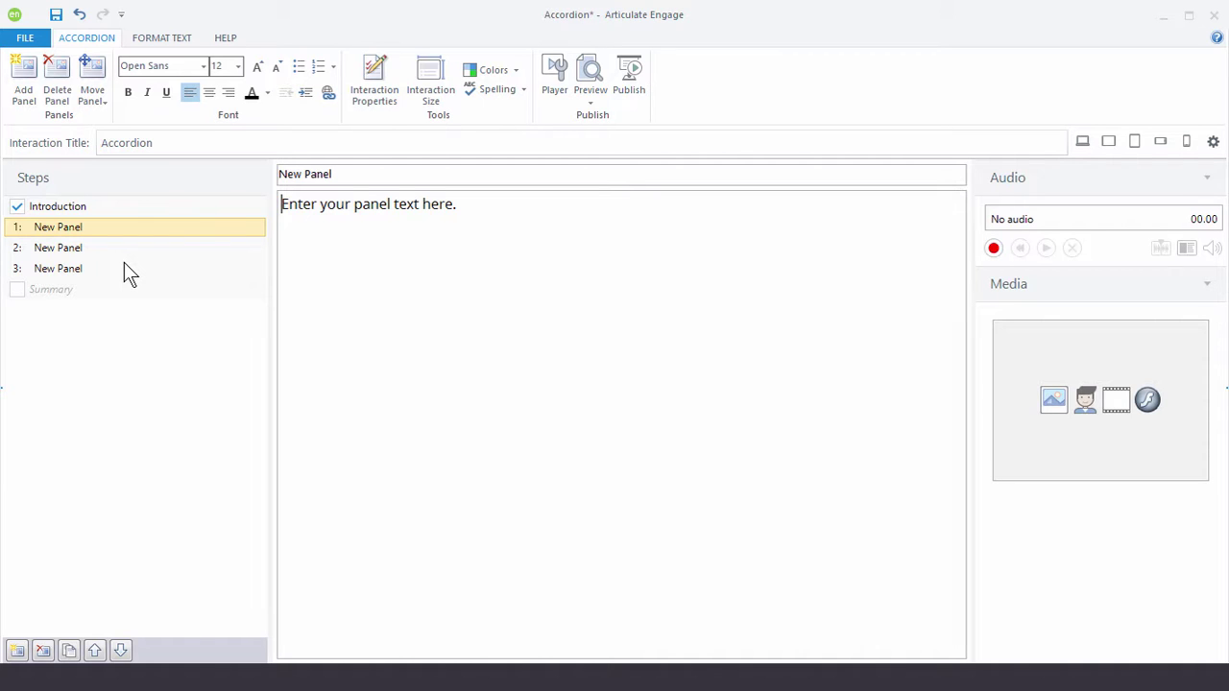
Select the first panel's title and place the cursor at the end of its body text.
drag(359, 174, 281, 174)
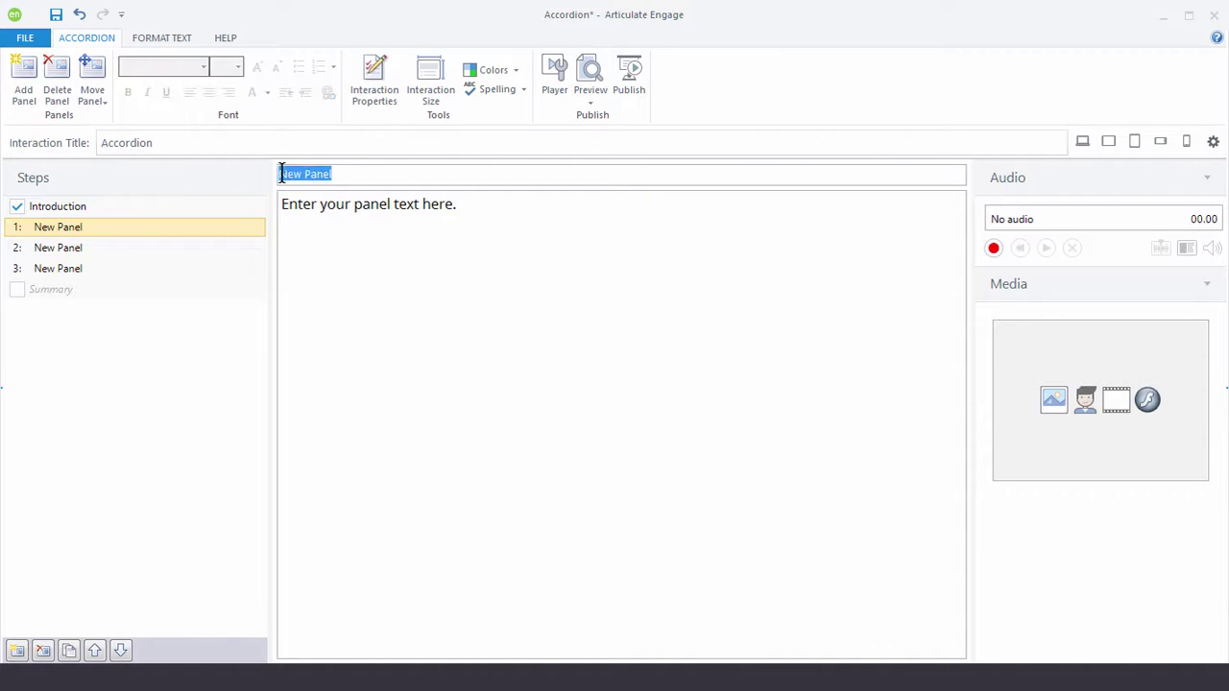
click(451, 273)
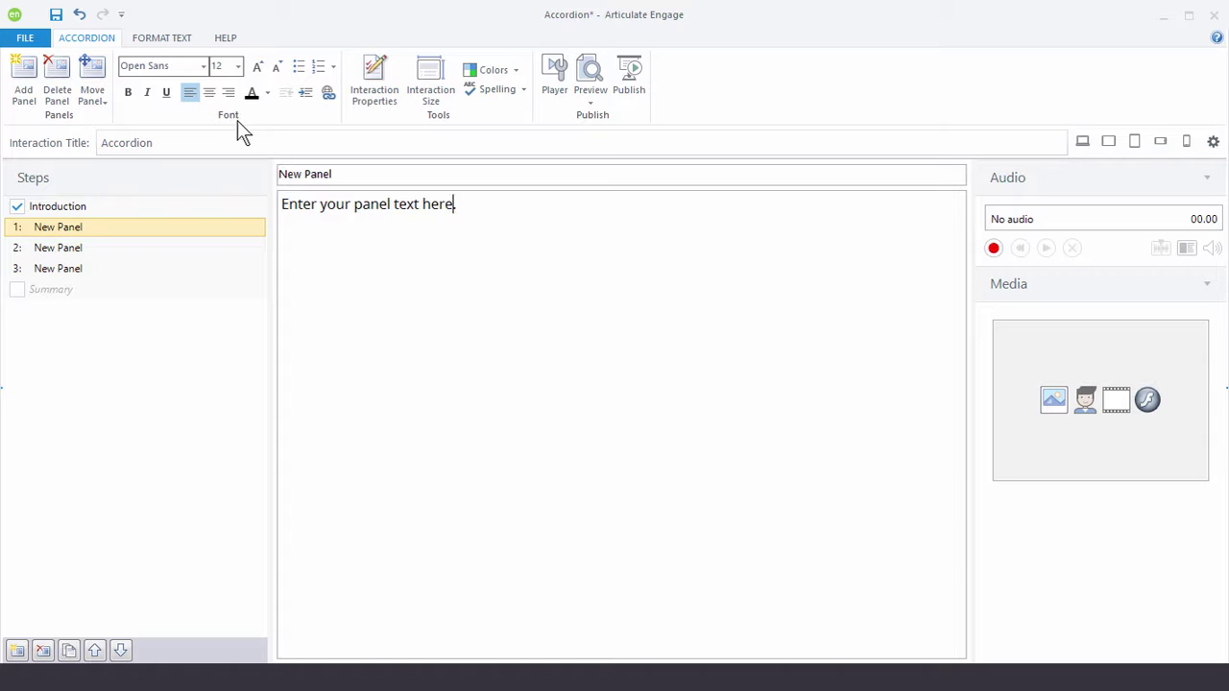
Review the playback, theme color, header type and publish quality options in the interaction properties, discarding any changes.
click(374, 83)
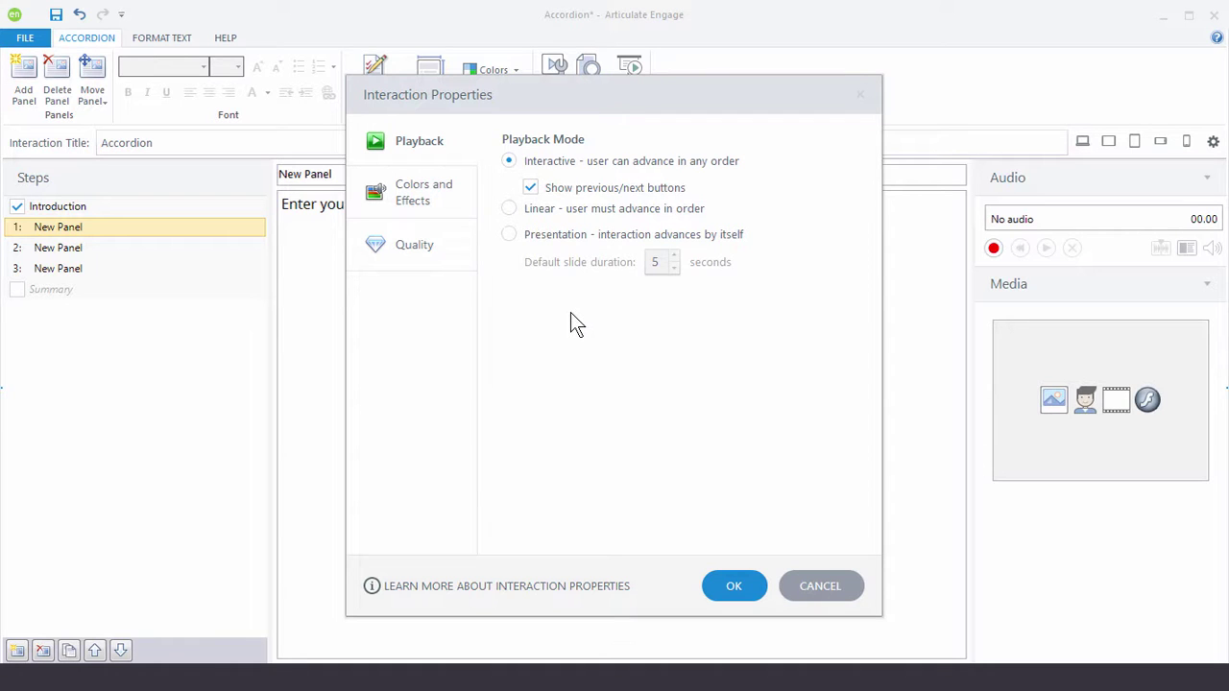
click(418, 195)
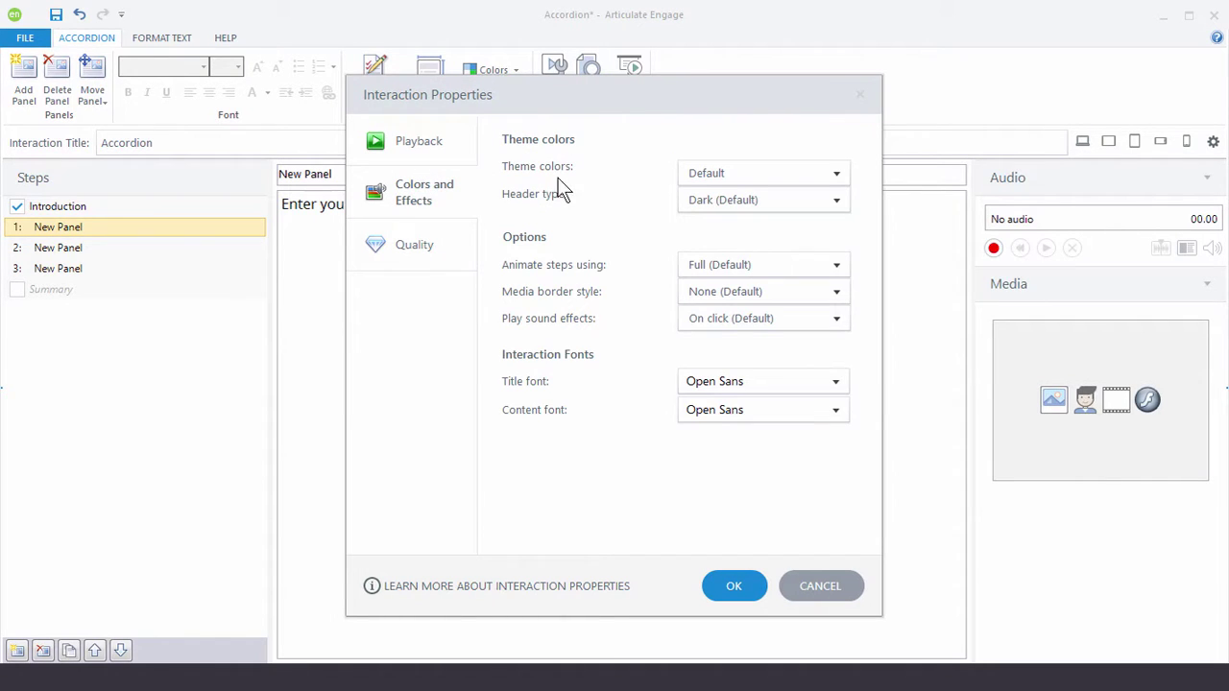
click(836, 174)
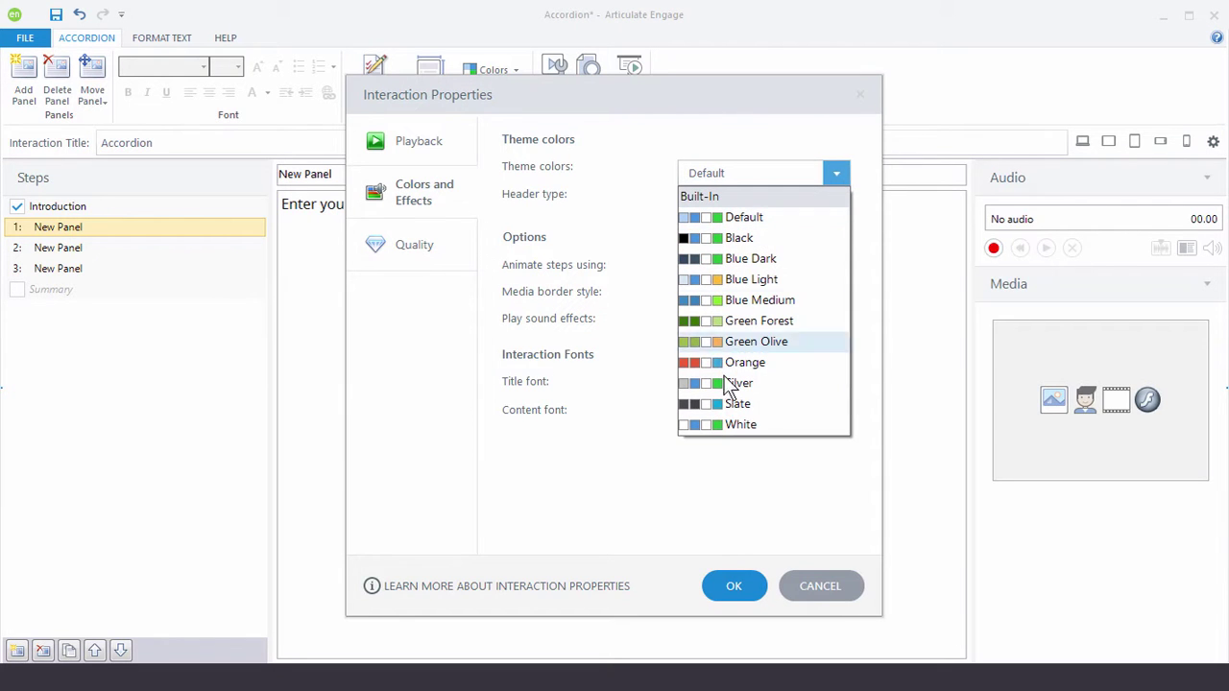
click(648, 475)
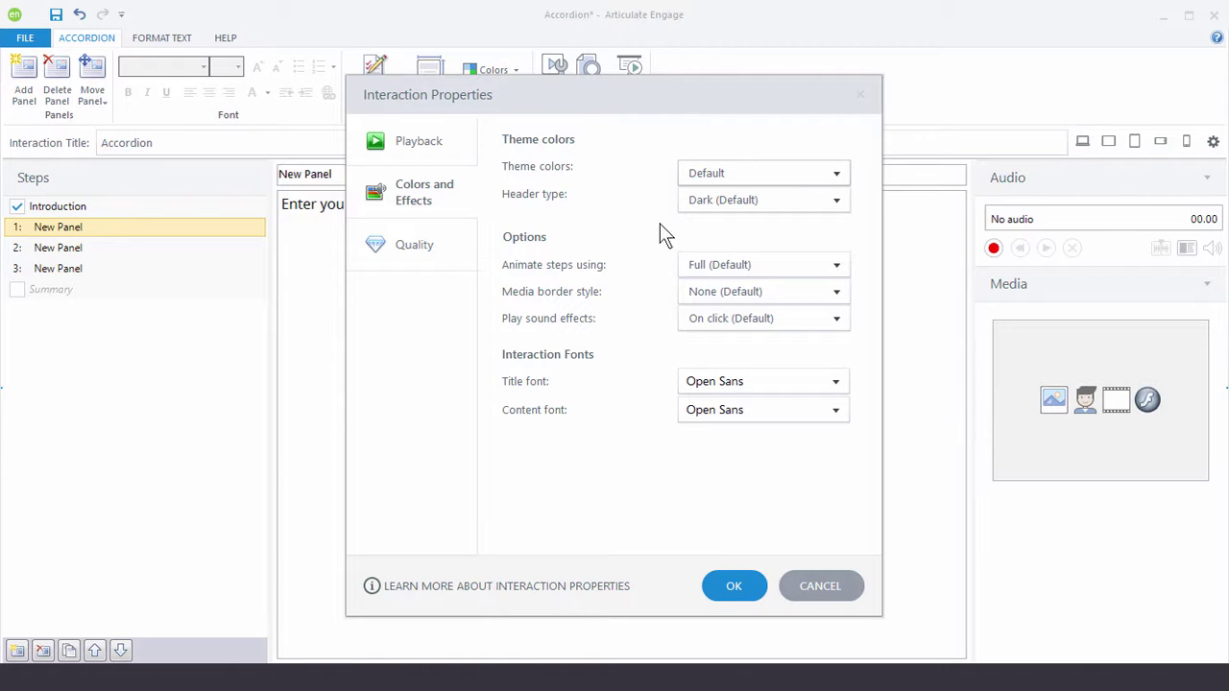
click(840, 205)
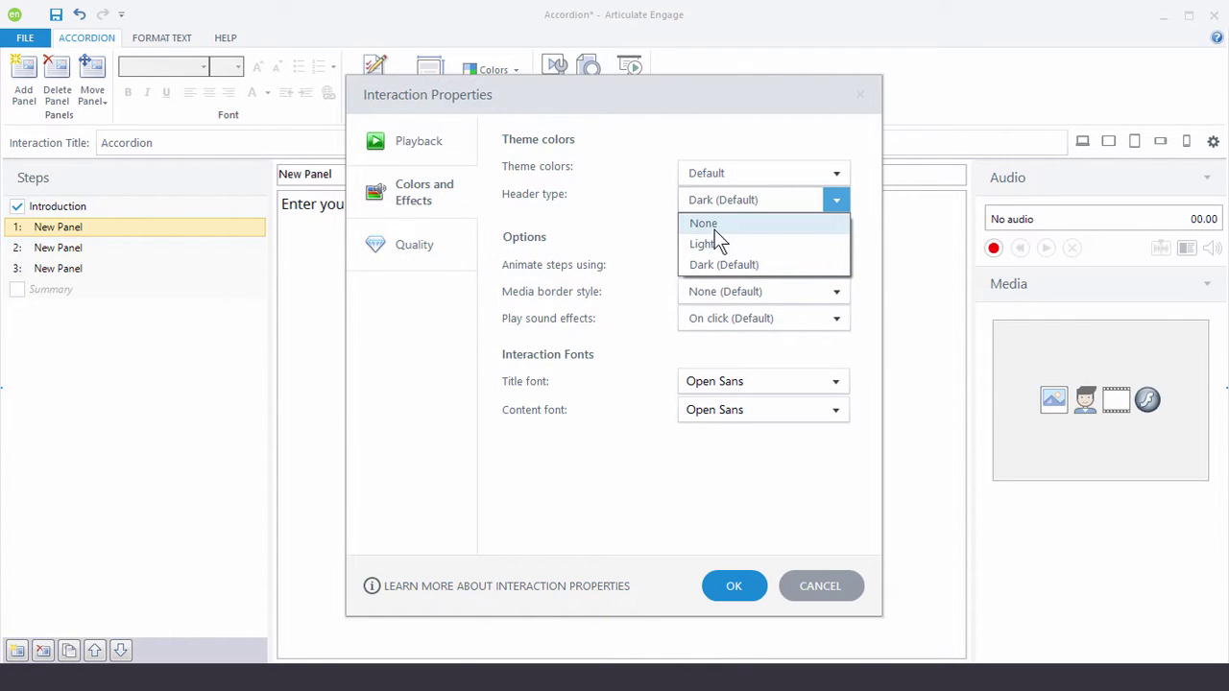
click(538, 499)
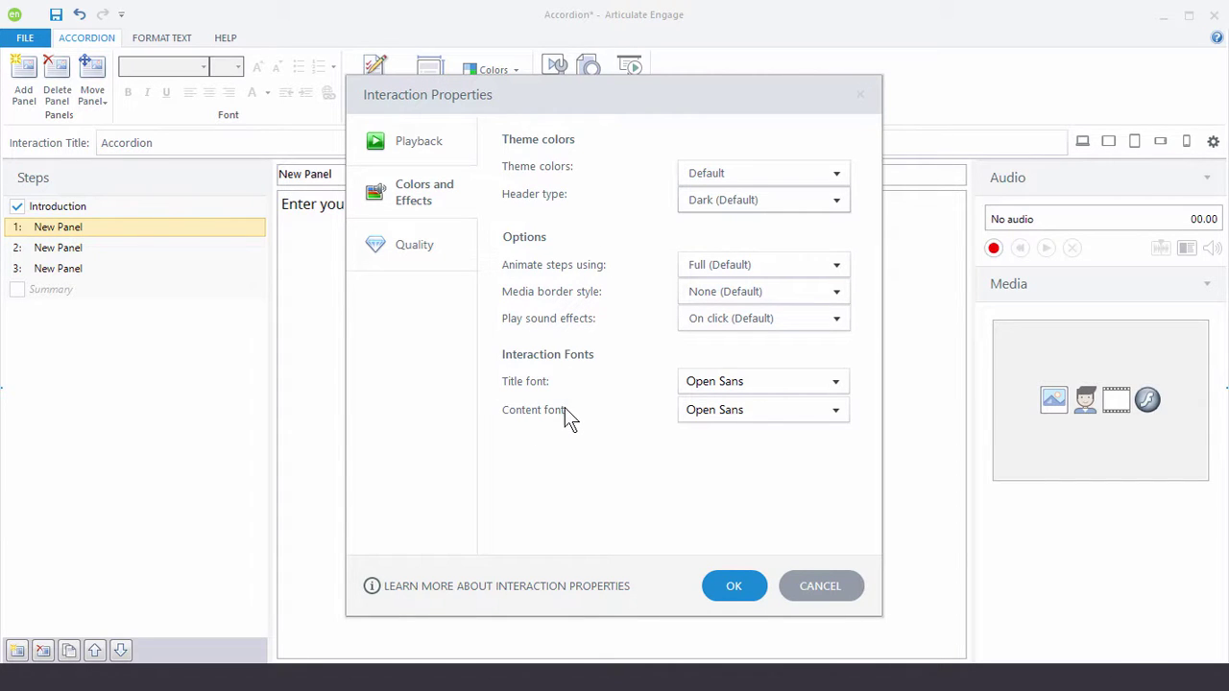
click(428, 251)
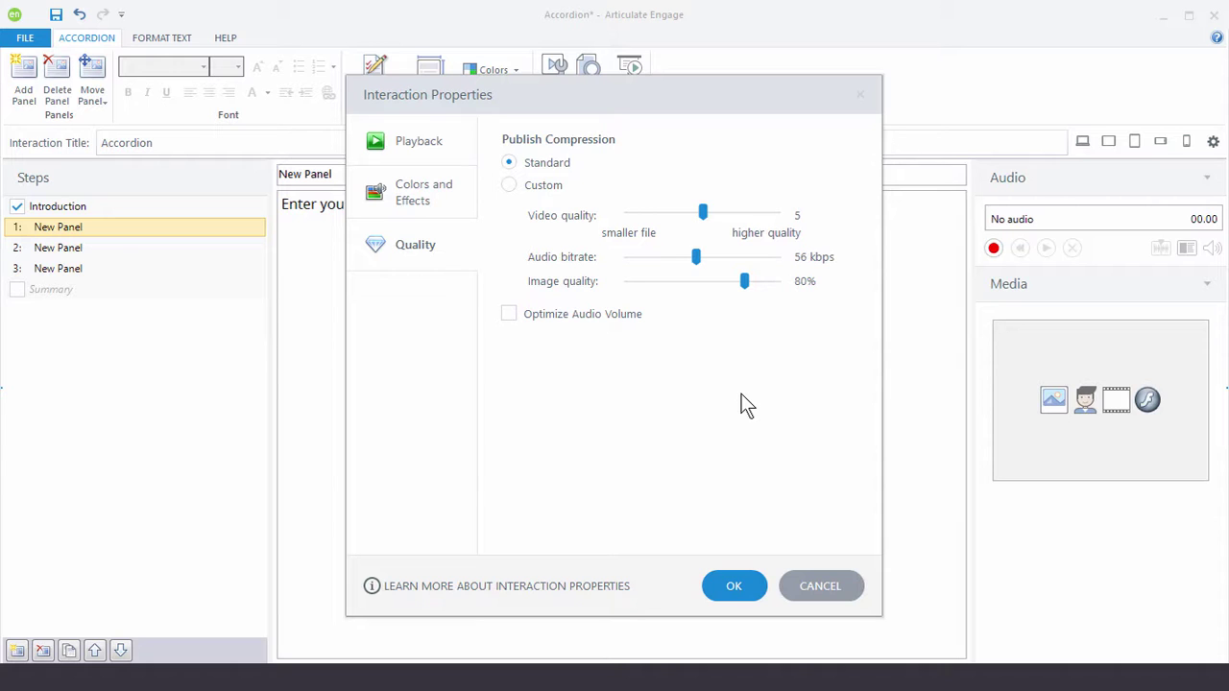
click(806, 587)
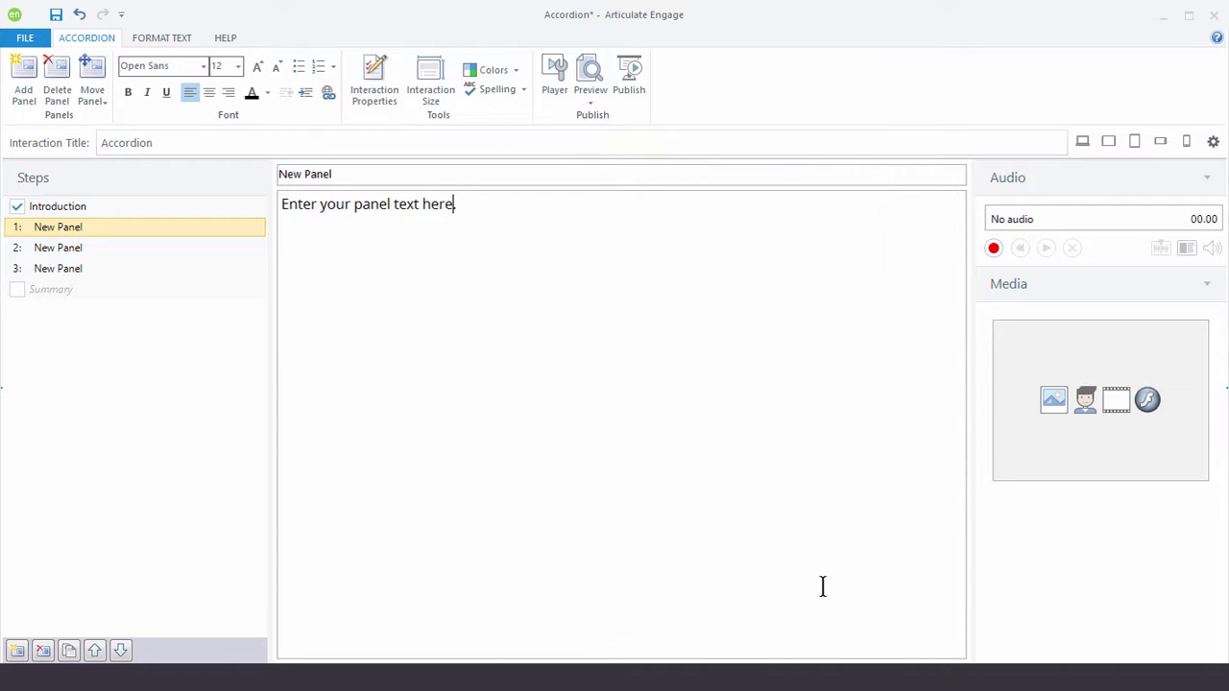
Check the available size presets for the interaction without choosing a different one.
click(439, 91)
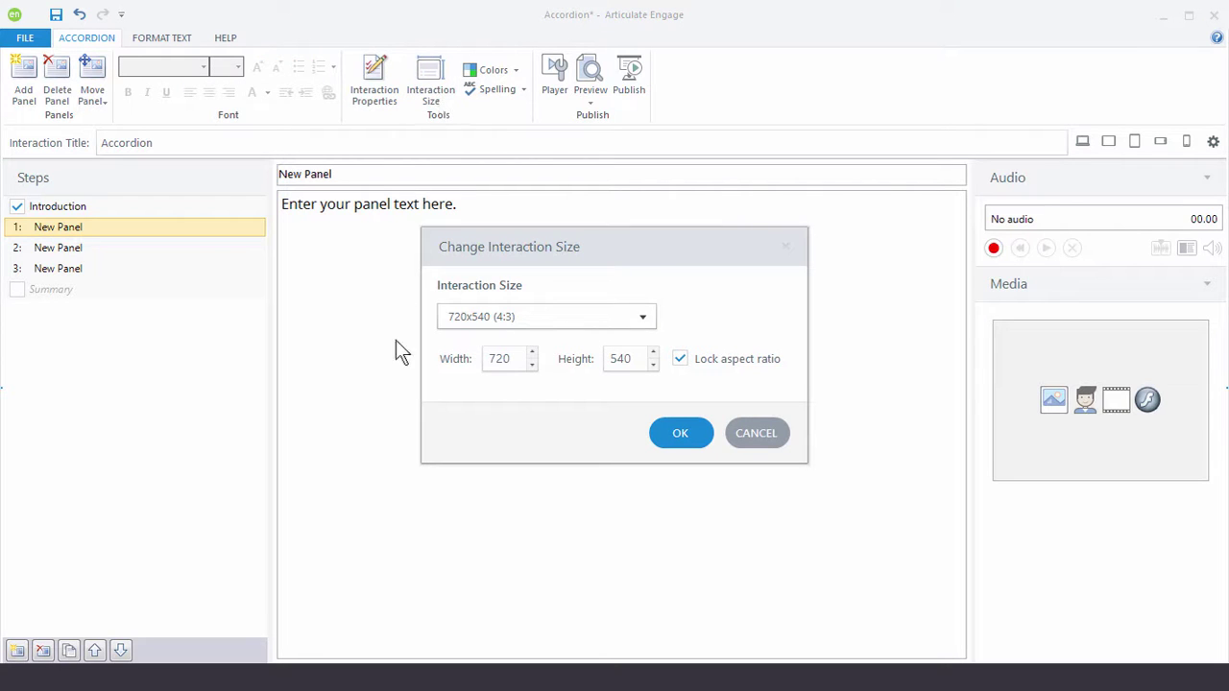
click(642, 319)
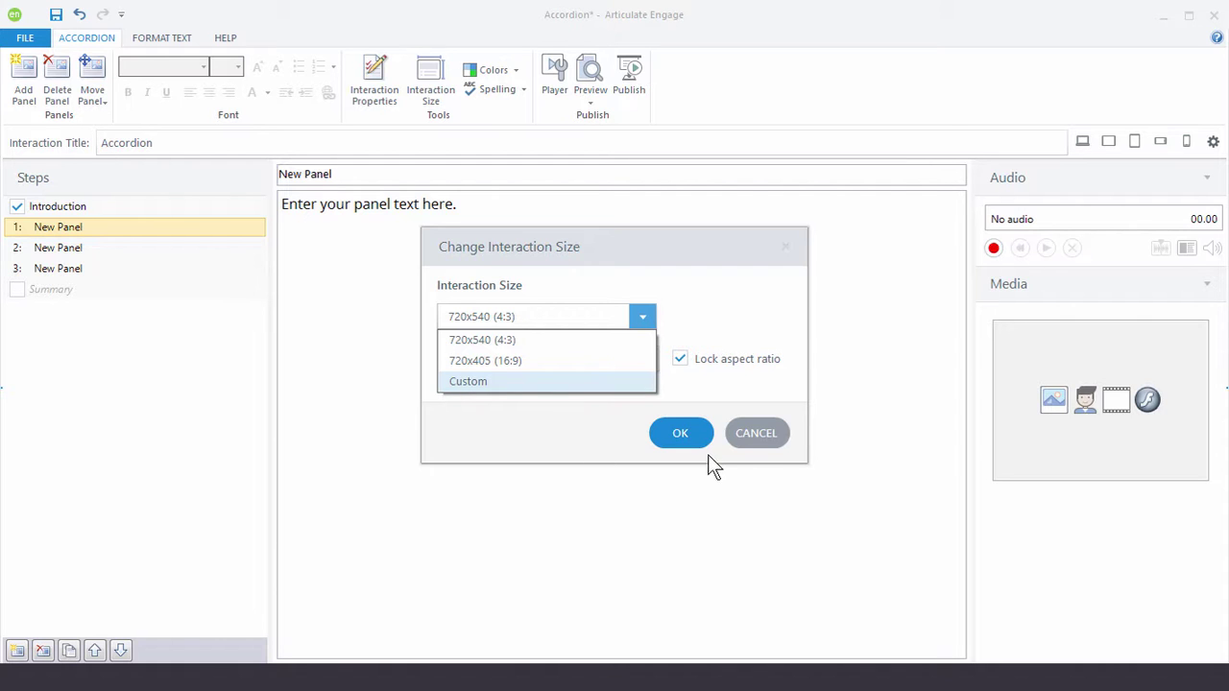
click(754, 451)
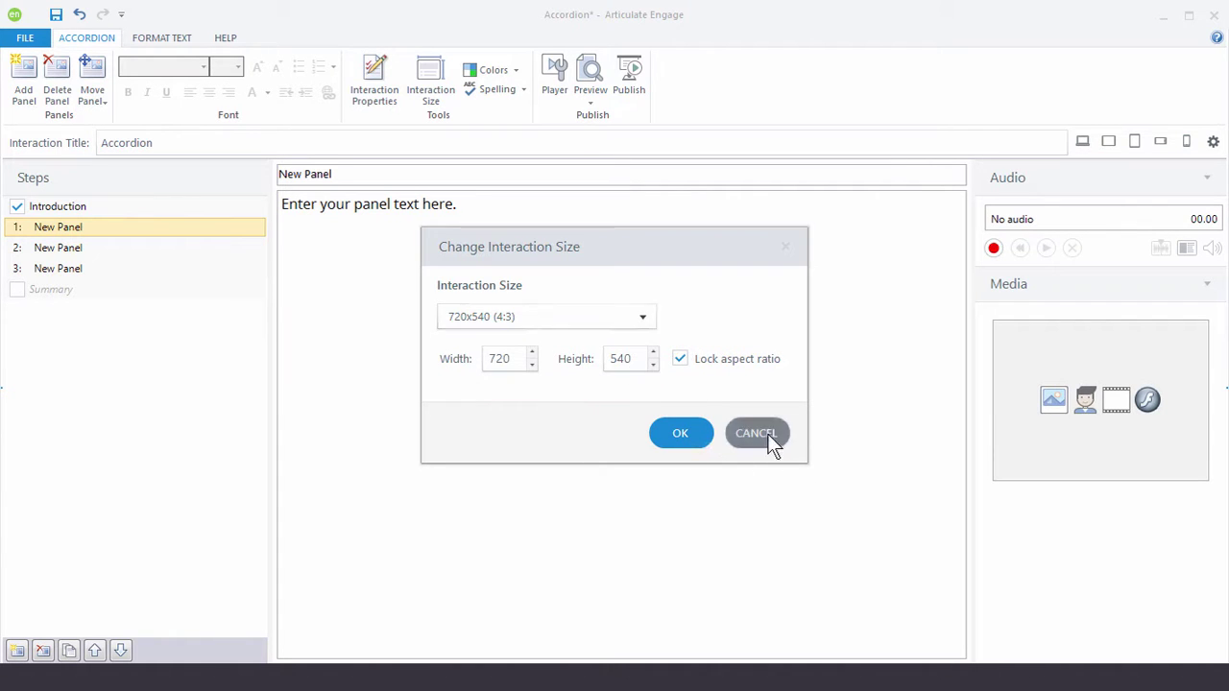
Dismiss the interaction size settings and try a yellow background in a new set of theme colors, discarding it.
click(768, 436)
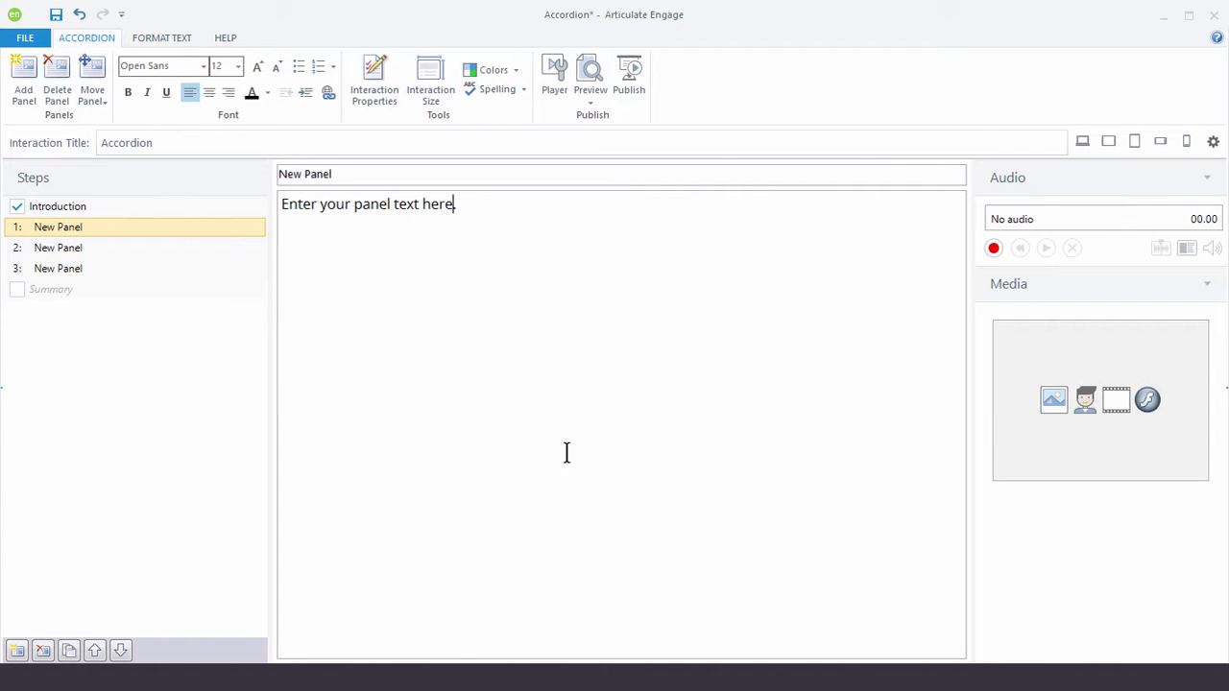
click(515, 69)
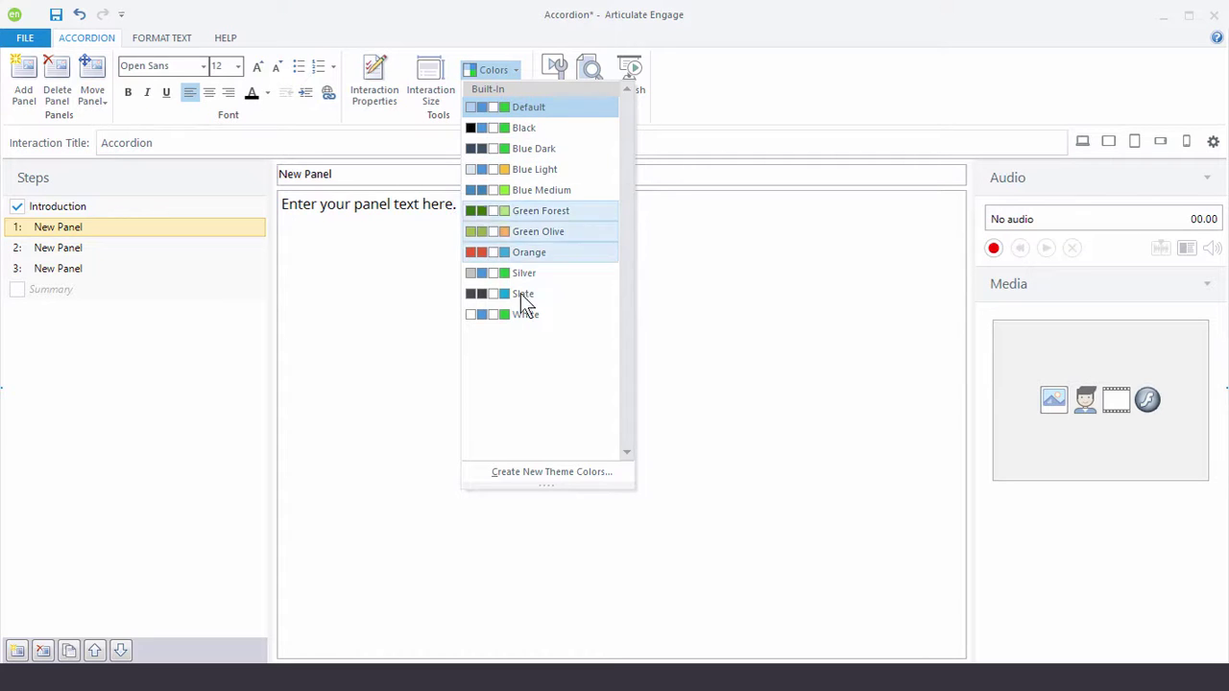
click(534, 473)
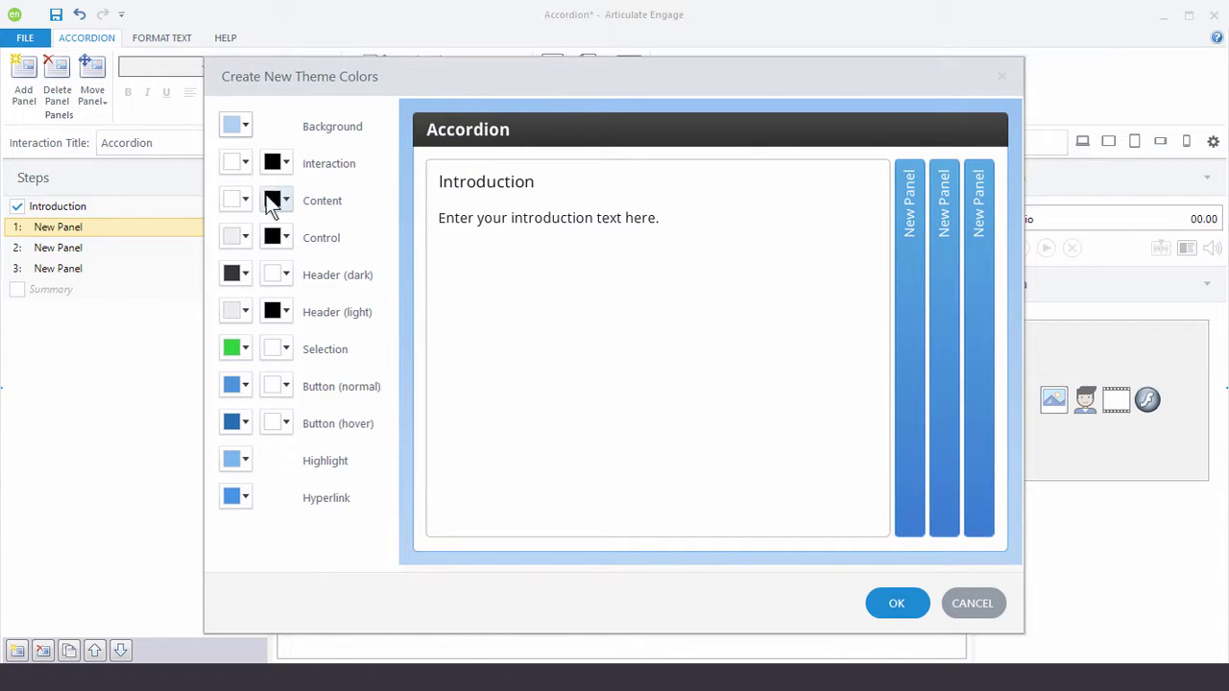
click(244, 125)
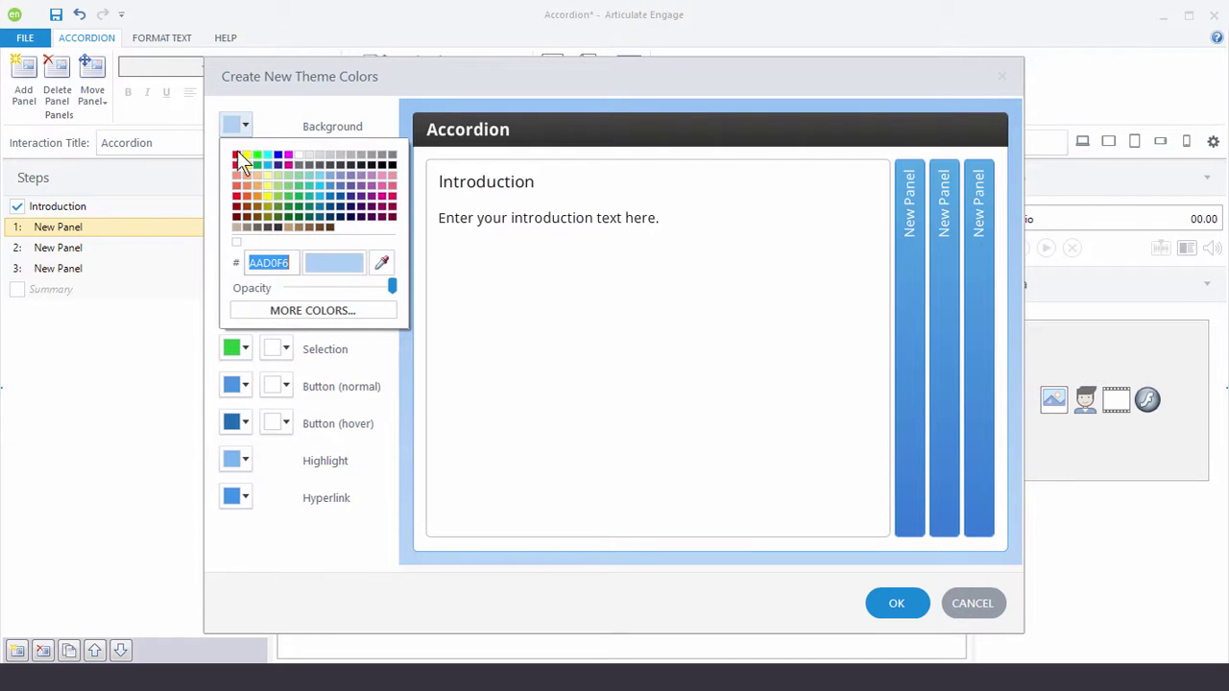
click(248, 155)
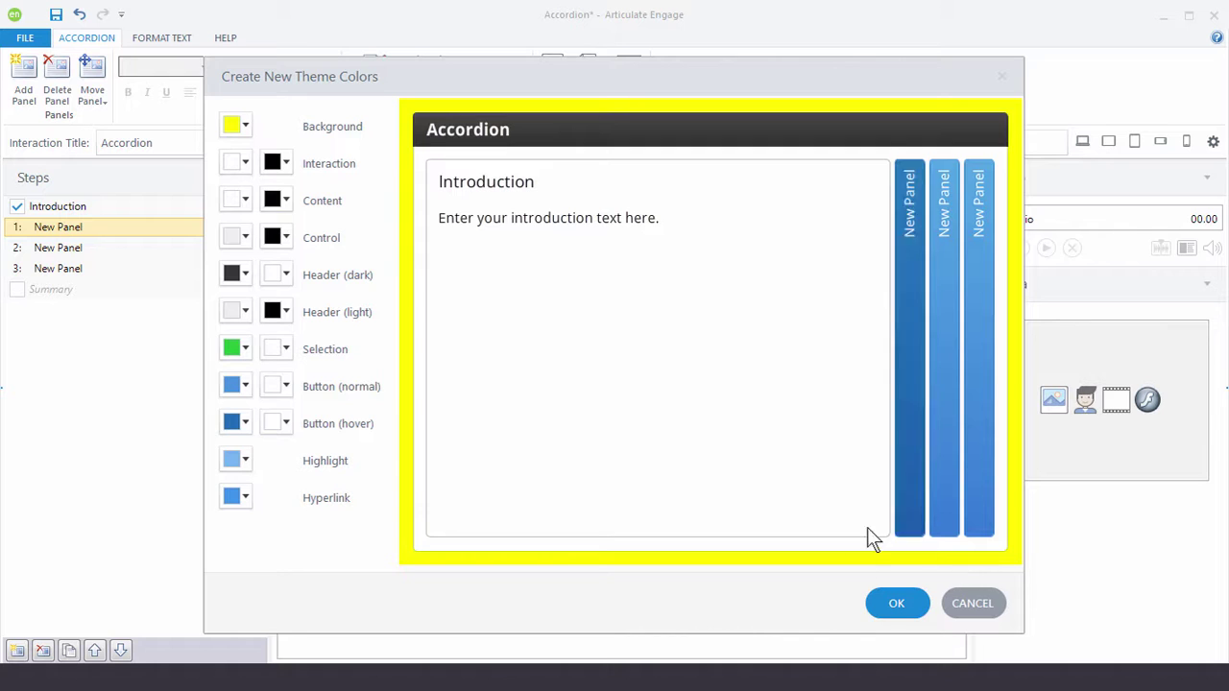
click(970, 603)
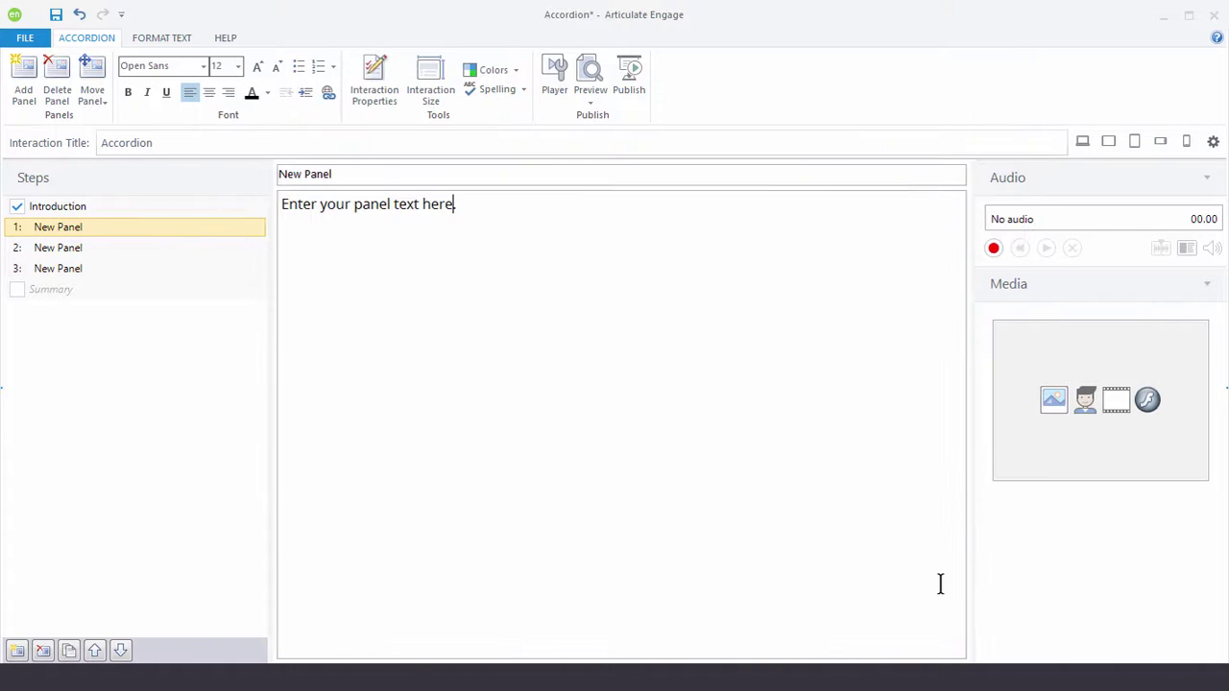
Review the player's features, colors and effects, text labels and other settings, discarding any changes.
click(554, 85)
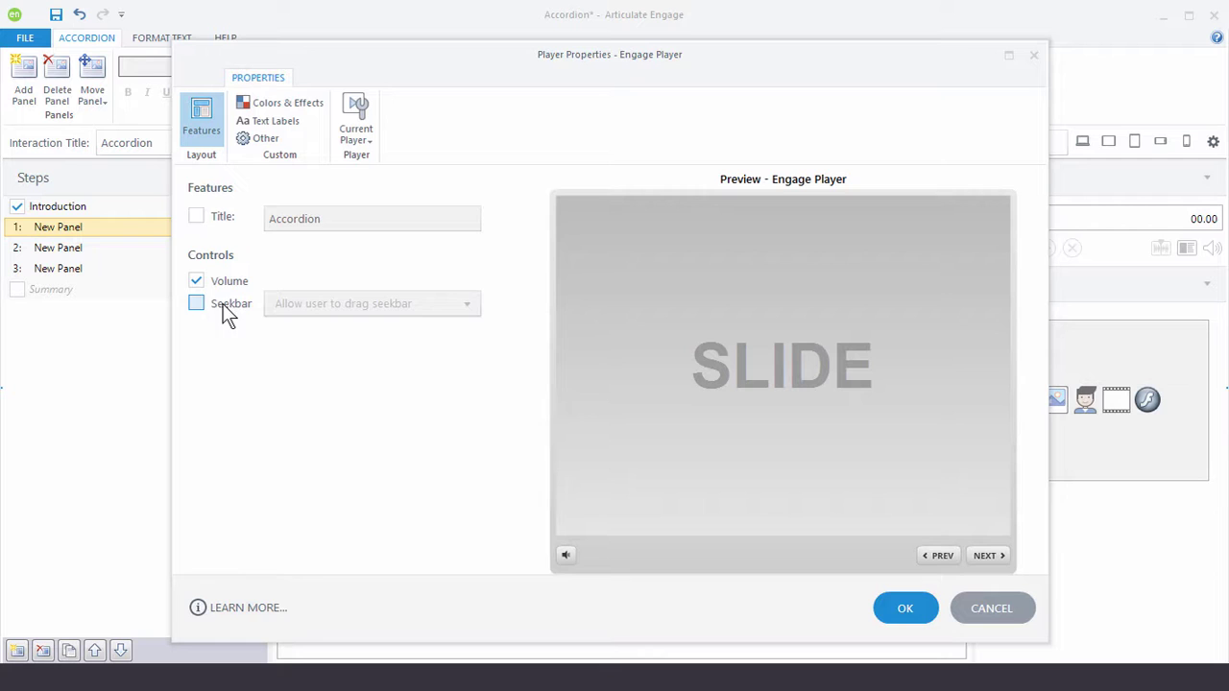
click(296, 102)
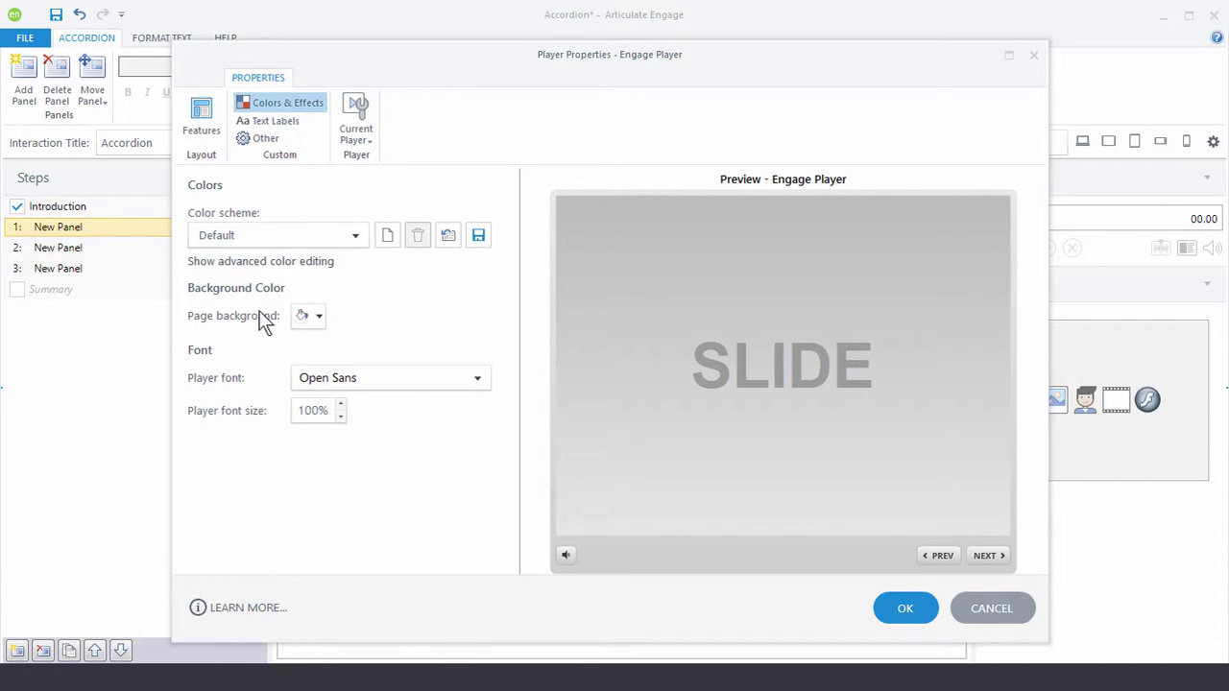
click(277, 121)
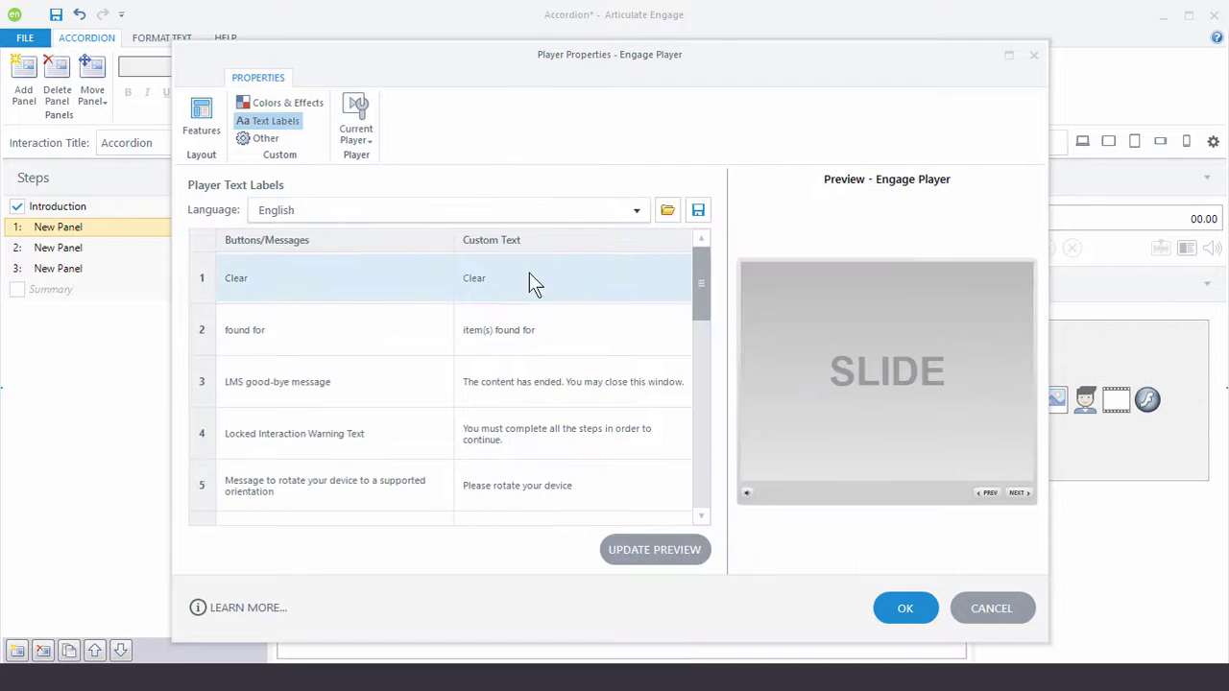
click(261, 140)
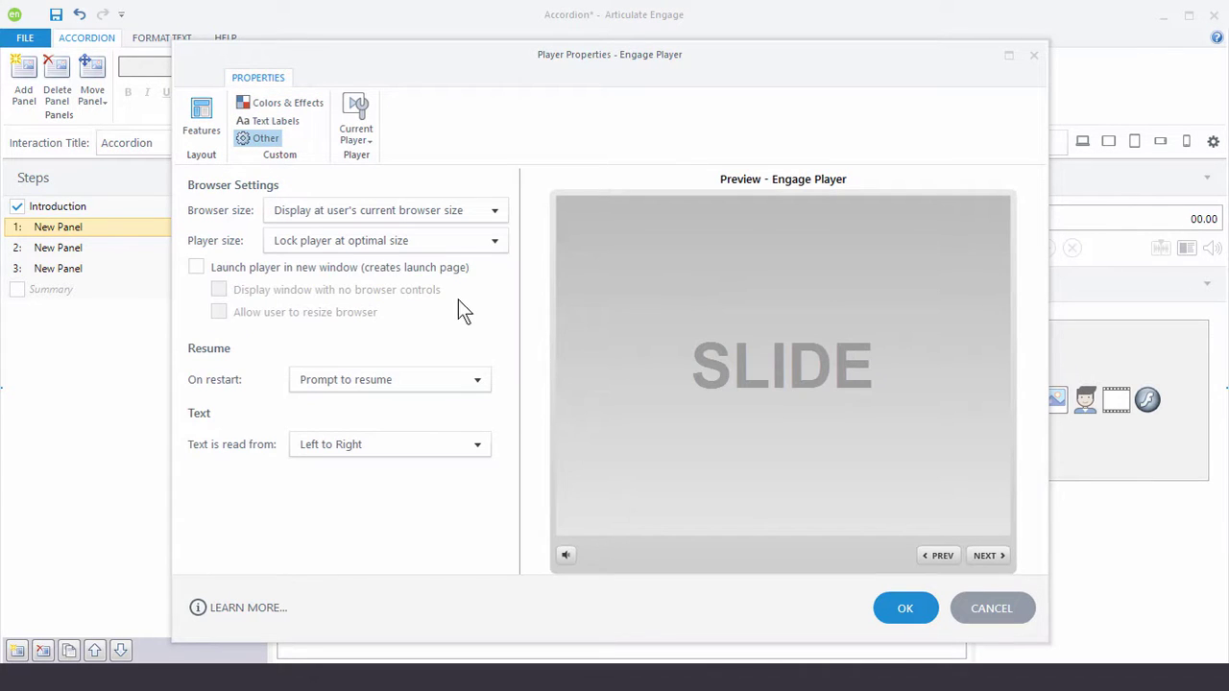
click(1024, 611)
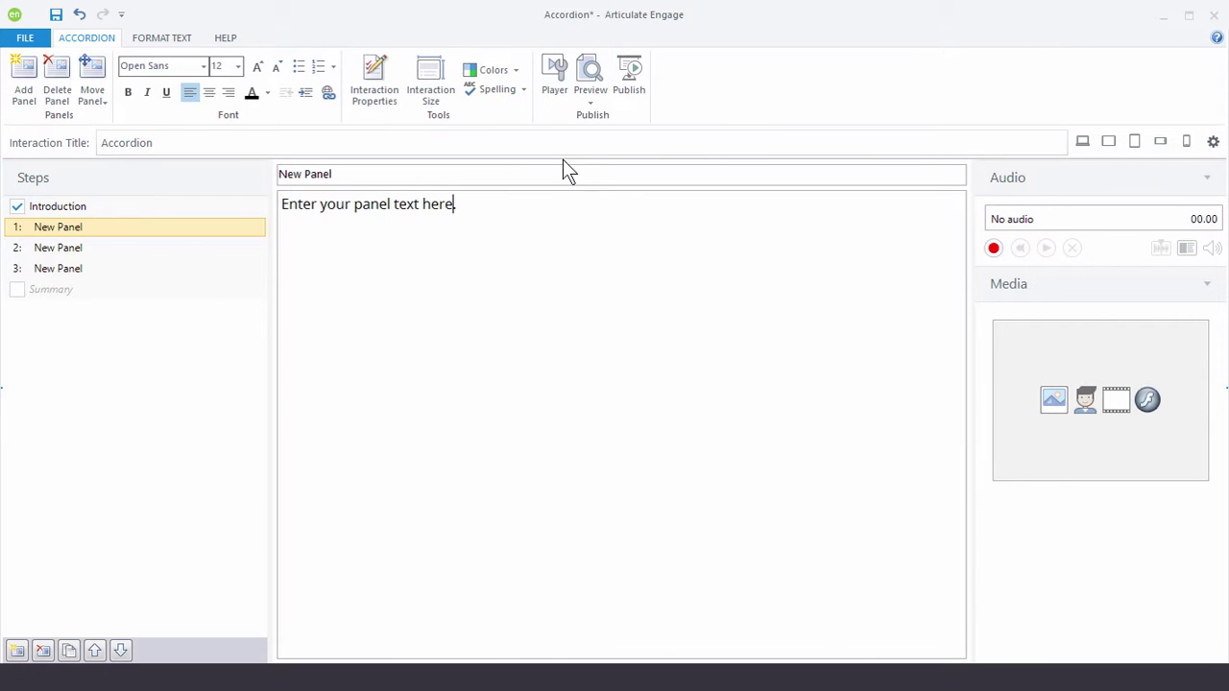
Preview the accordion with its second panel open, compare it in the tablet and phone views in both orientations, and close the preview.
click(589, 92)
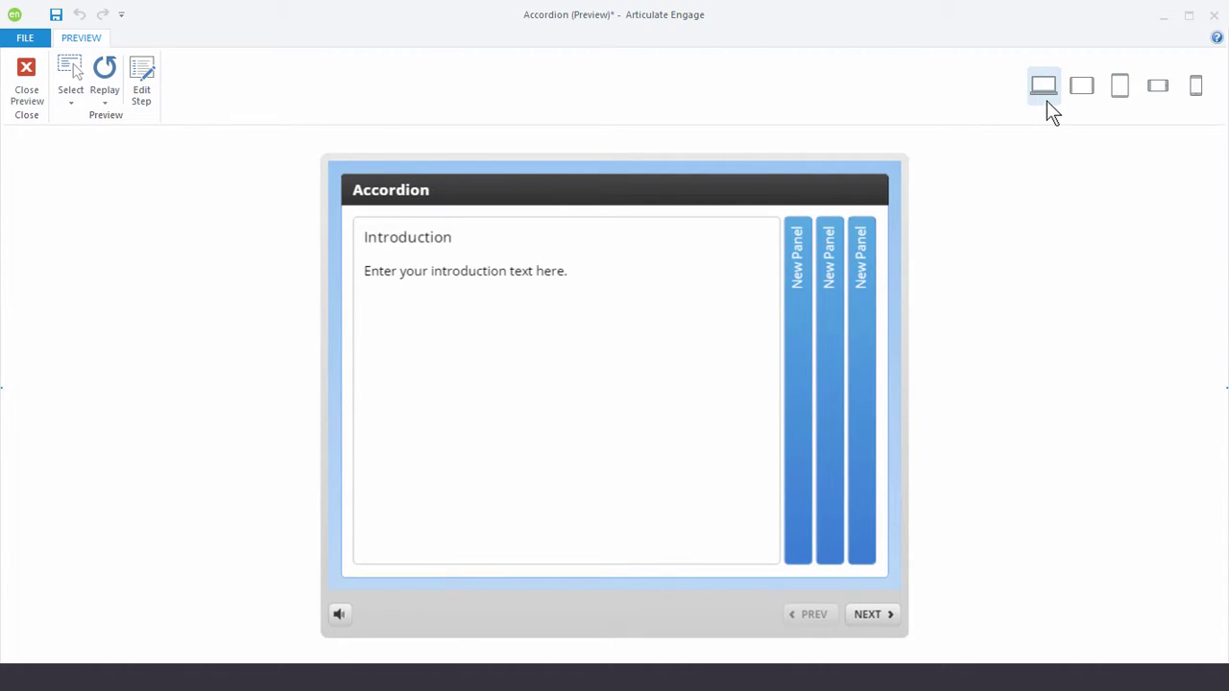
click(823, 329)
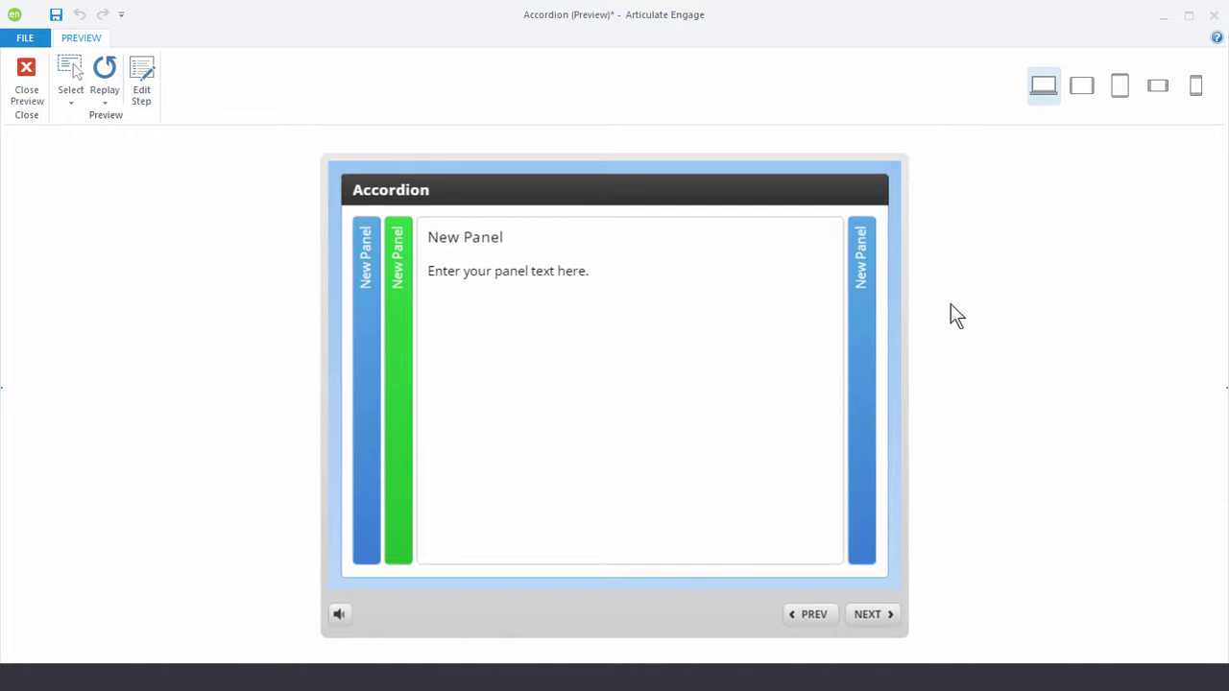
click(1081, 88)
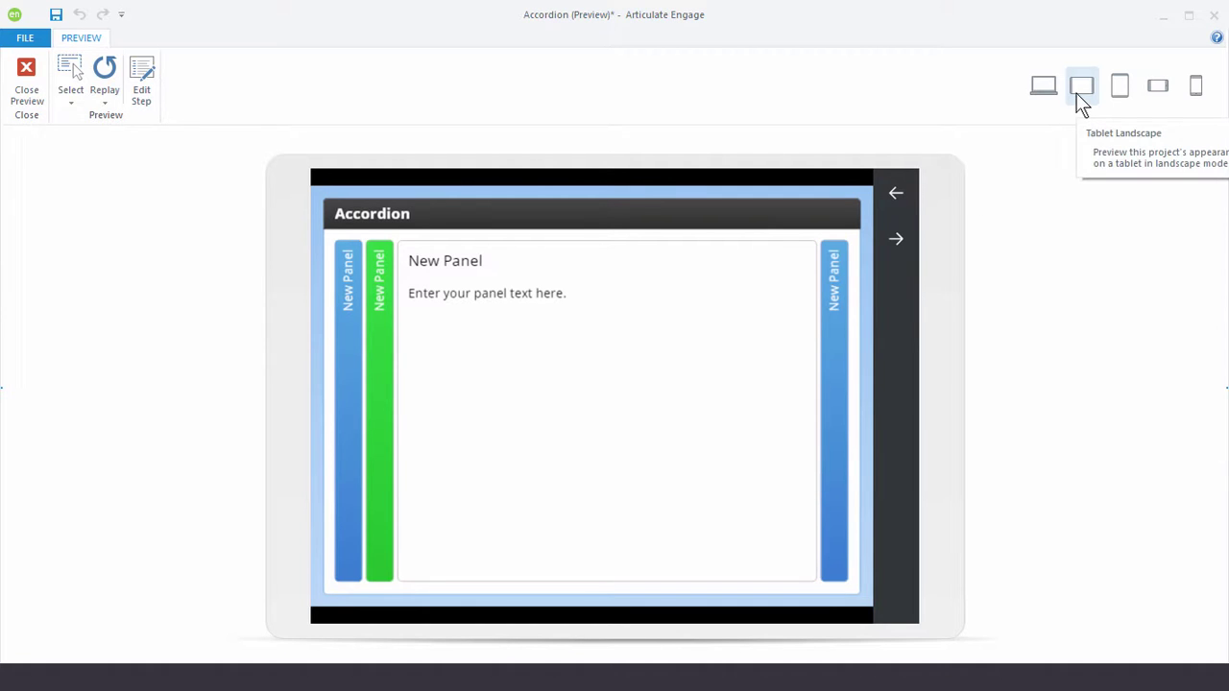
click(1116, 88)
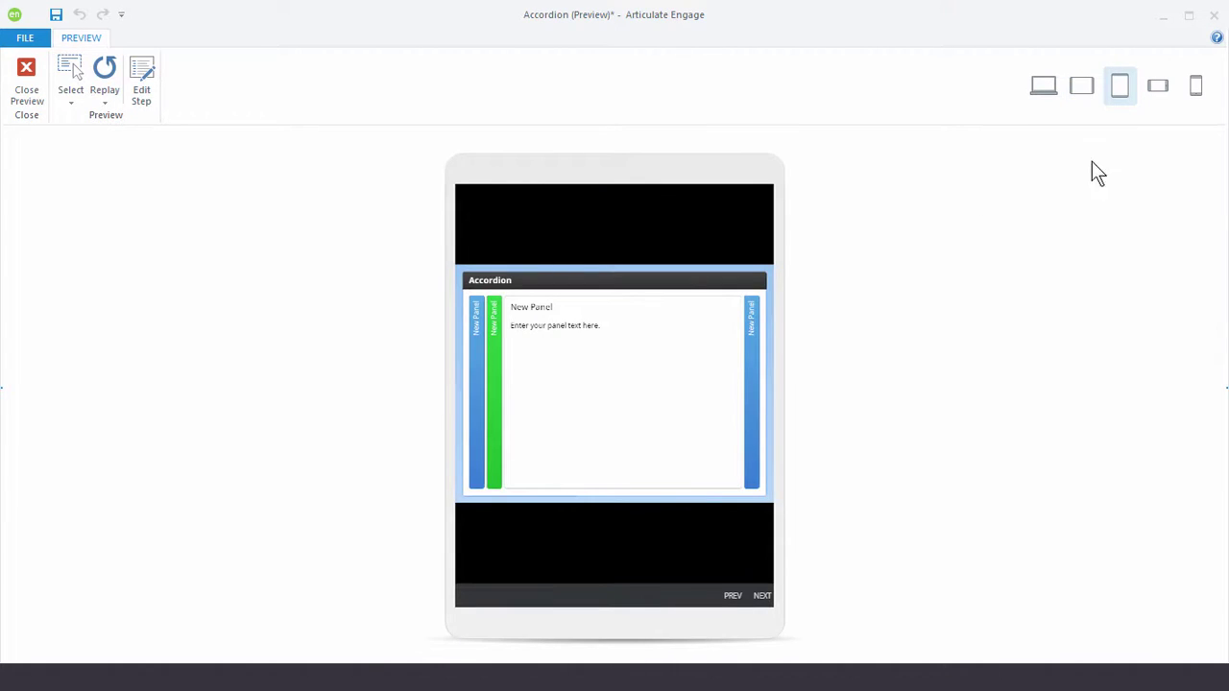
click(1157, 89)
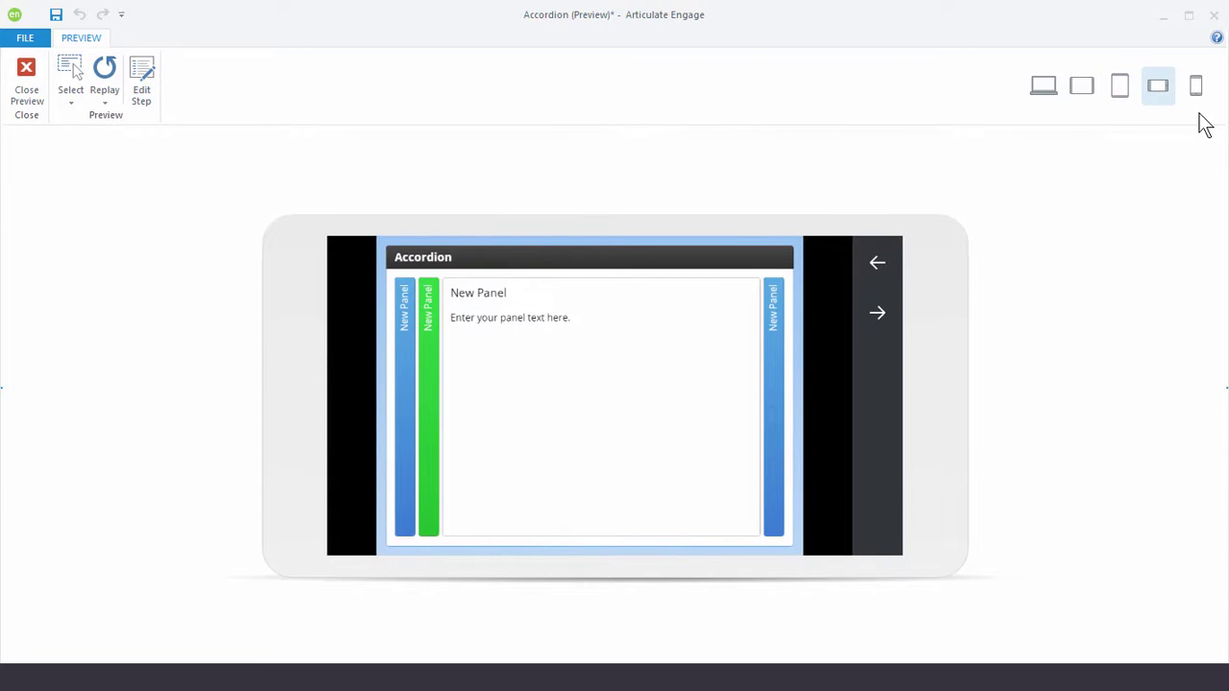
click(1197, 85)
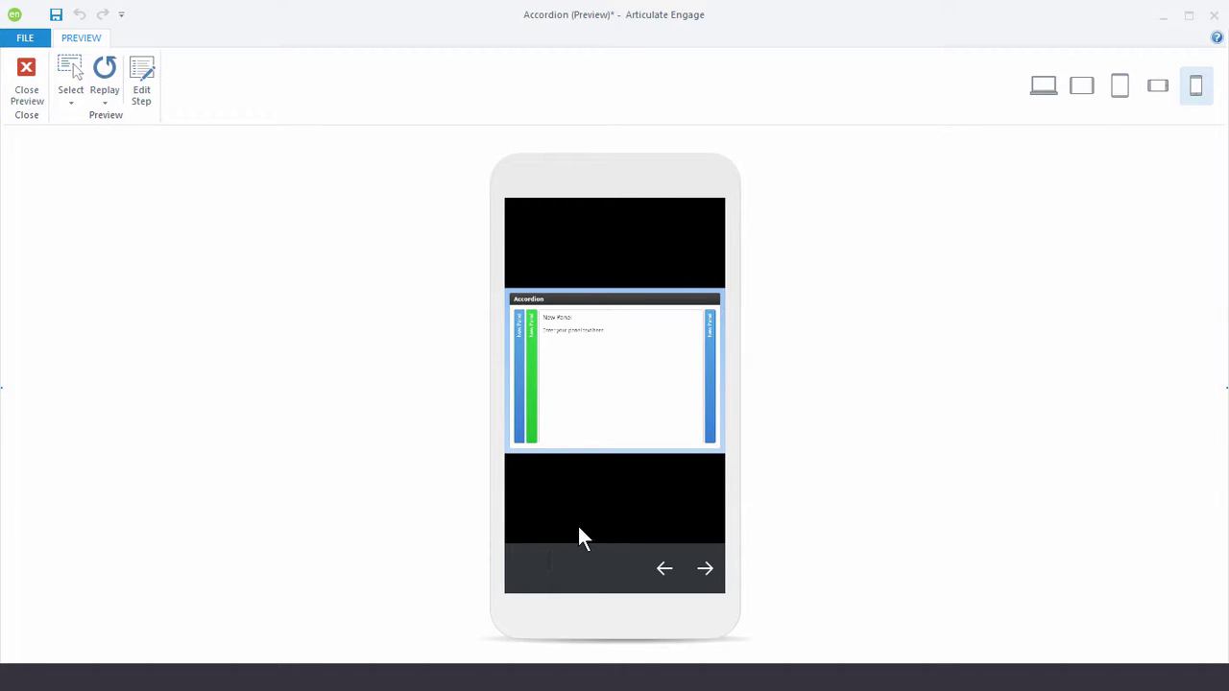
click(1159, 86)
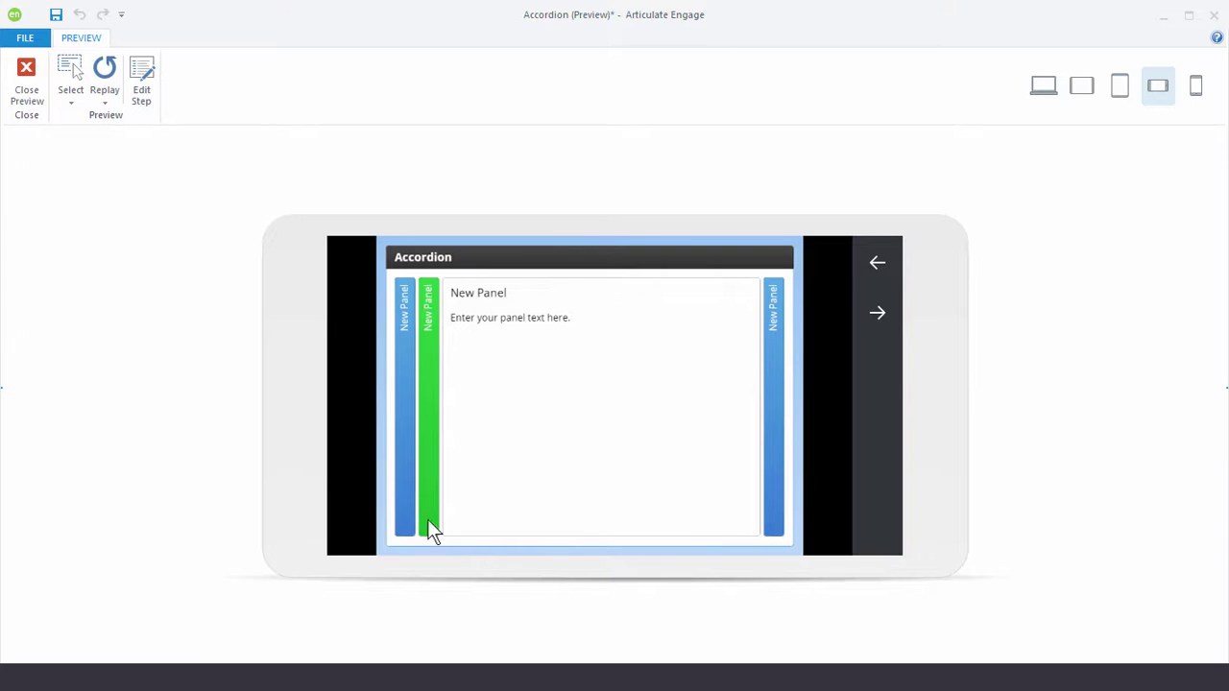
click(39, 74)
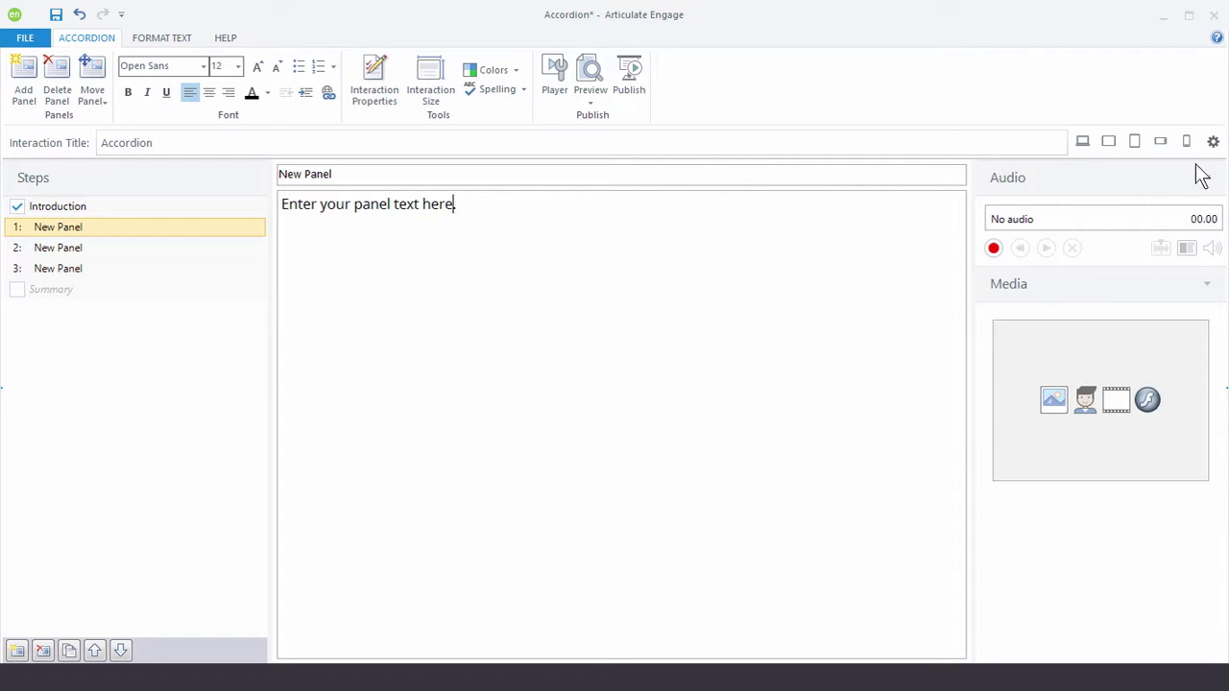
Set responsive playback to Landscape Only on phones, keeping Landscape and Portrait for tablets.
click(1212, 142)
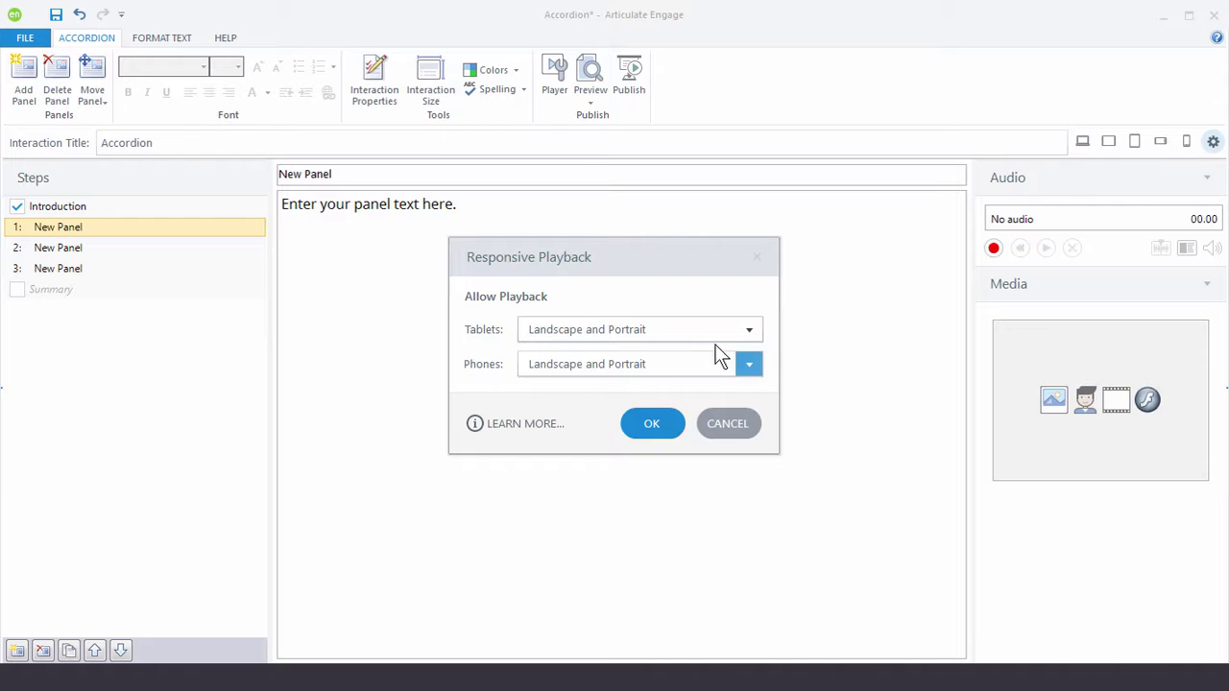
click(749, 365)
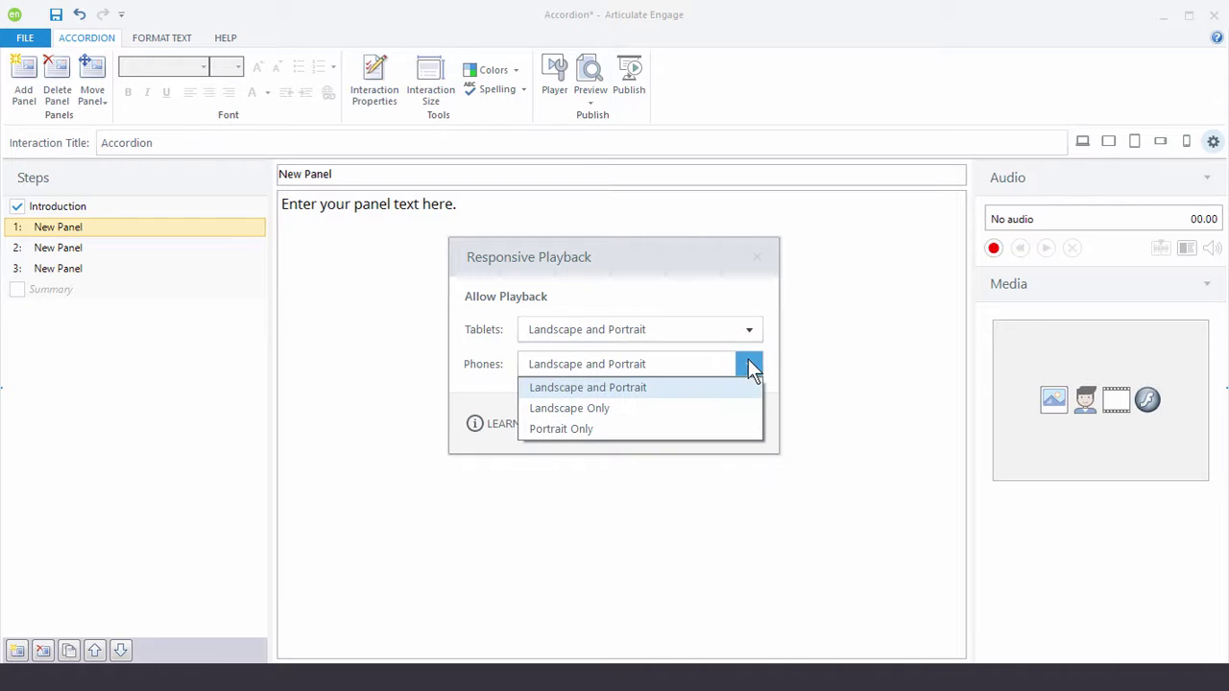
click(607, 411)
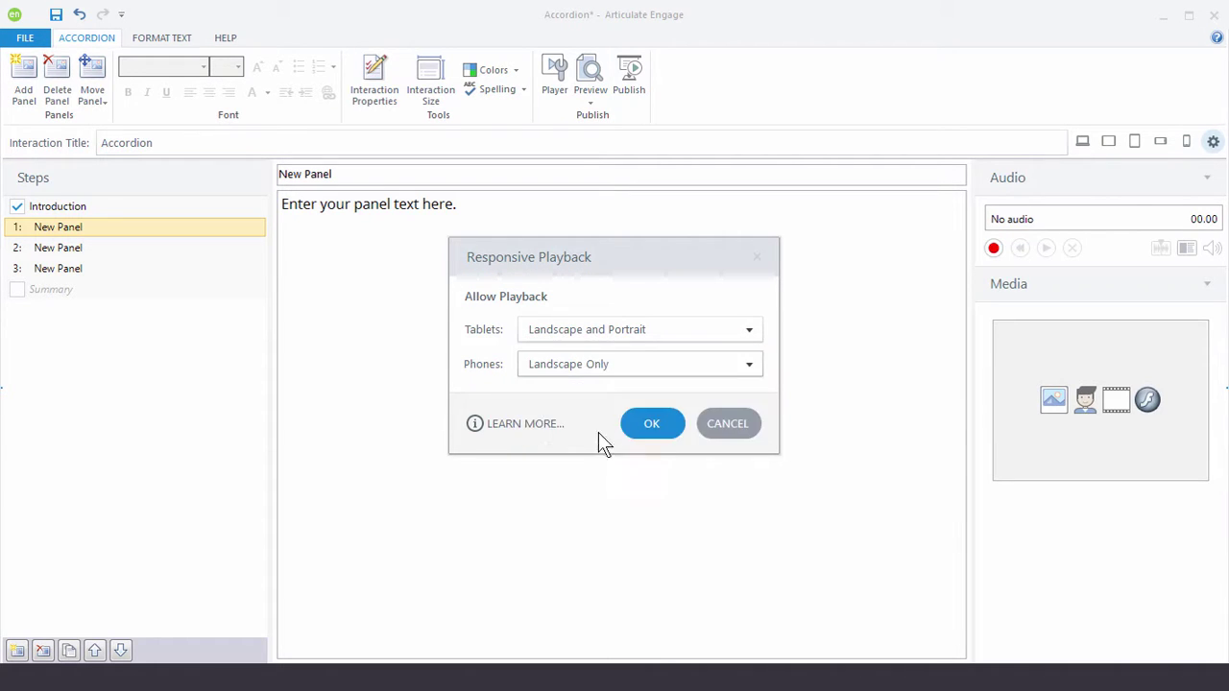
click(747, 331)
click(571, 376)
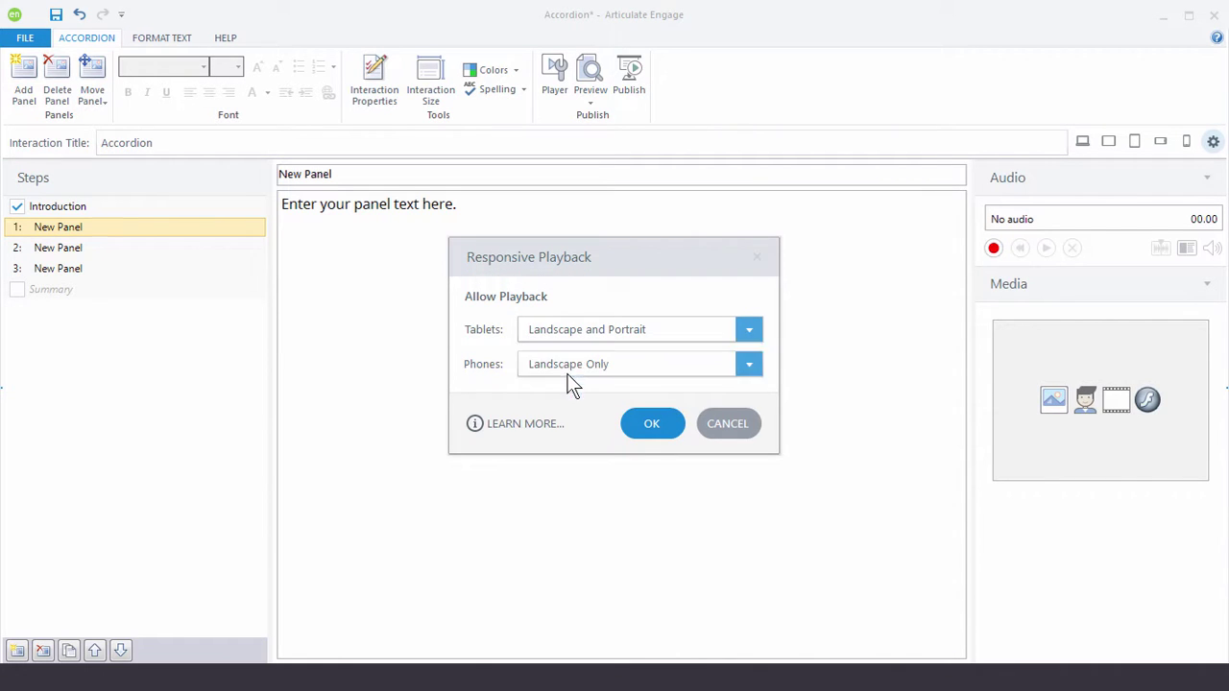
click(653, 424)
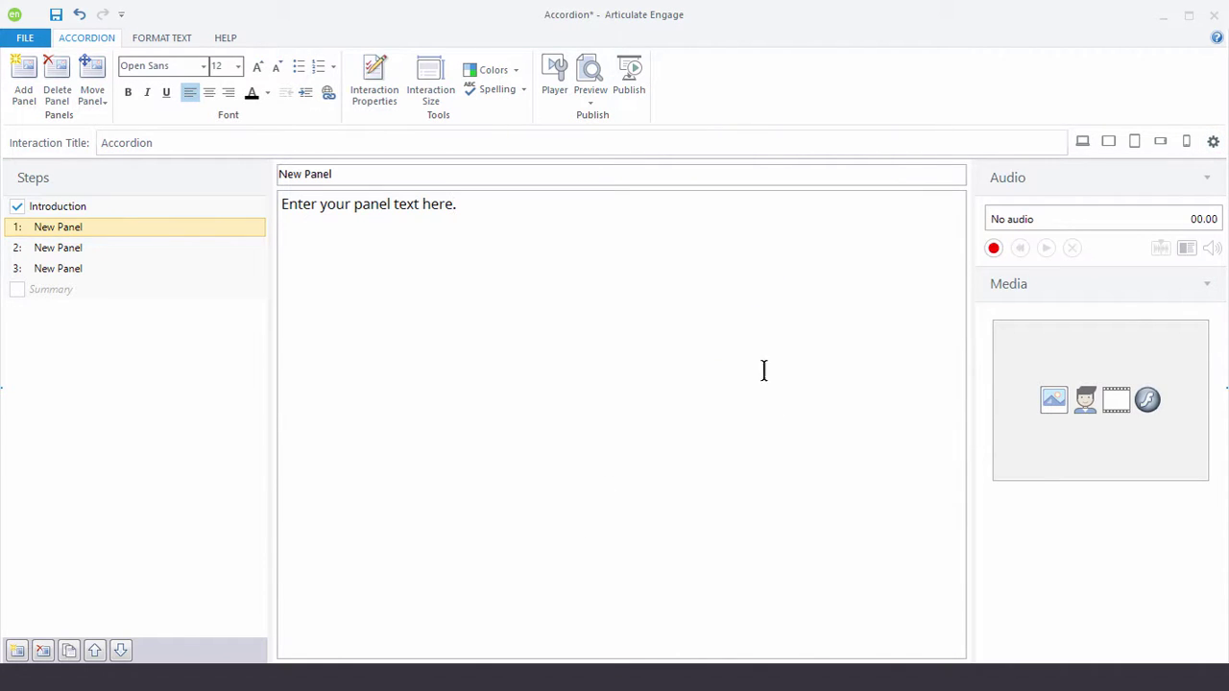
Check the phone playback restriction by previewing the accordion in portrait and landscape phone views, and close the preview.
click(1187, 142)
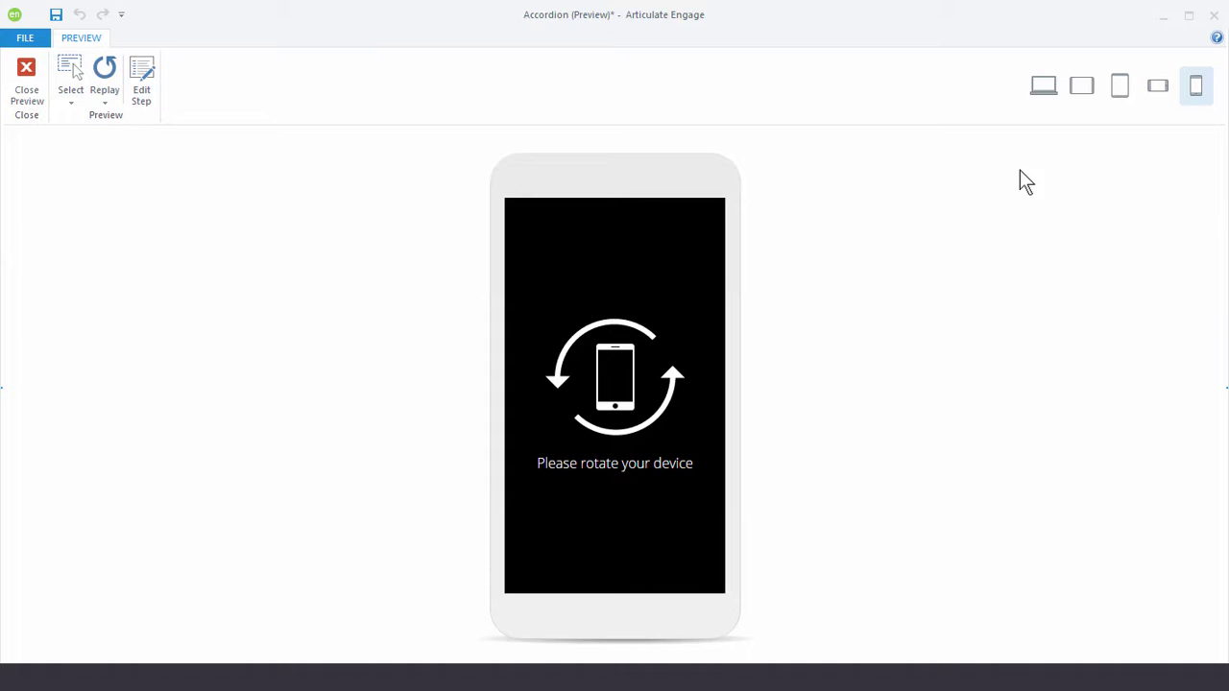
click(1155, 88)
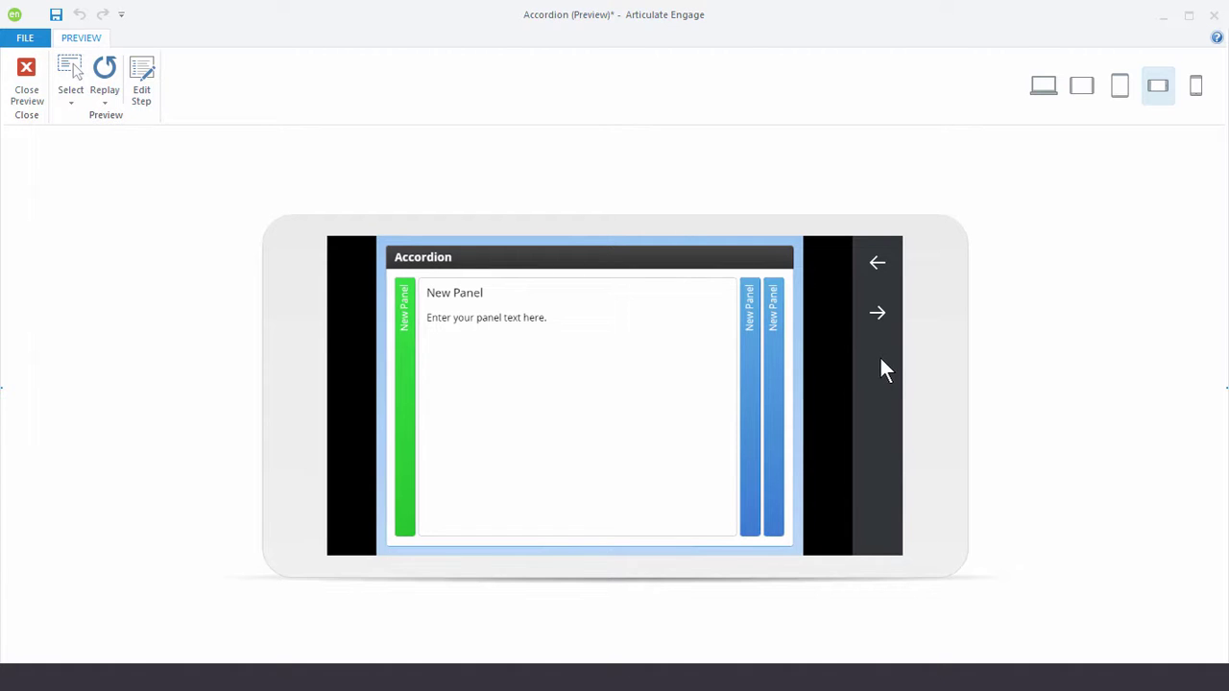
click(26, 87)
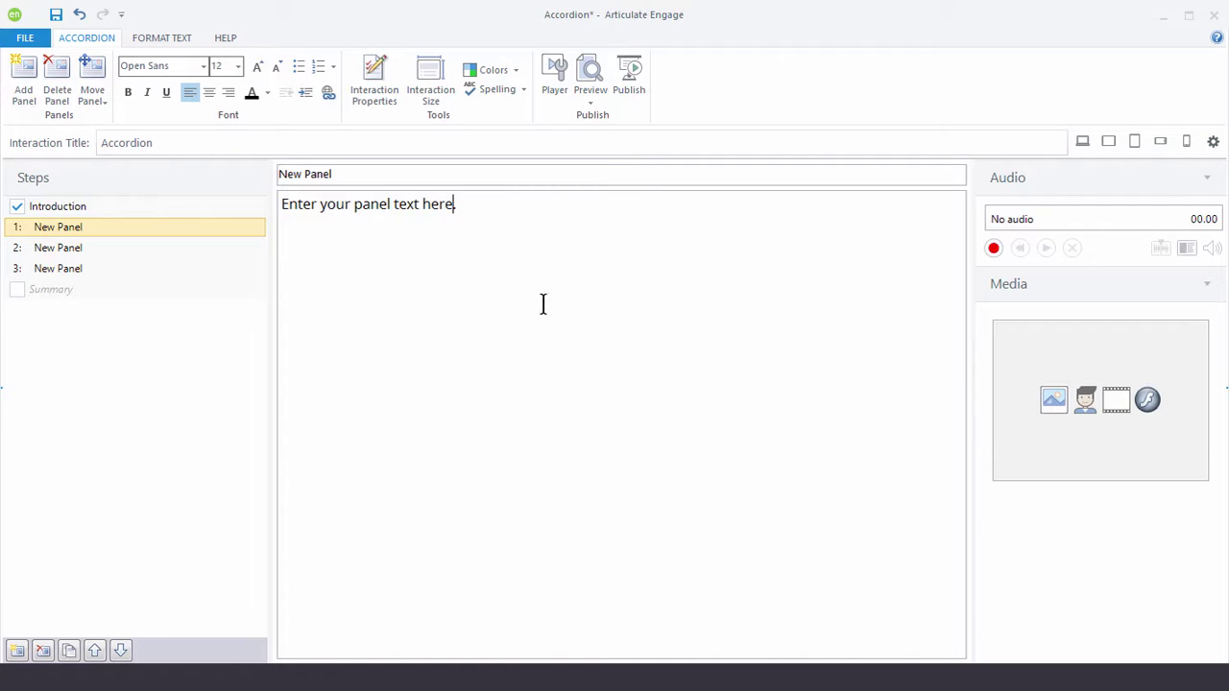
Review the publishing options for Articulate Presenter, Articulate 360 and Web.
click(632, 83)
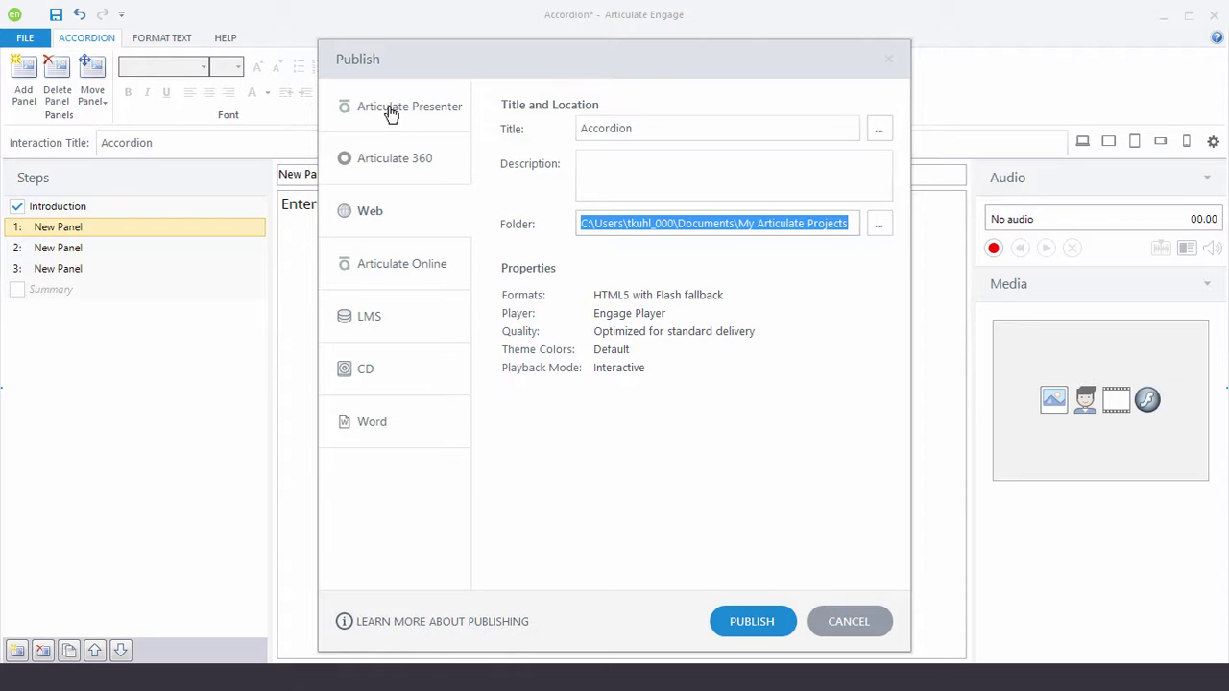
click(393, 111)
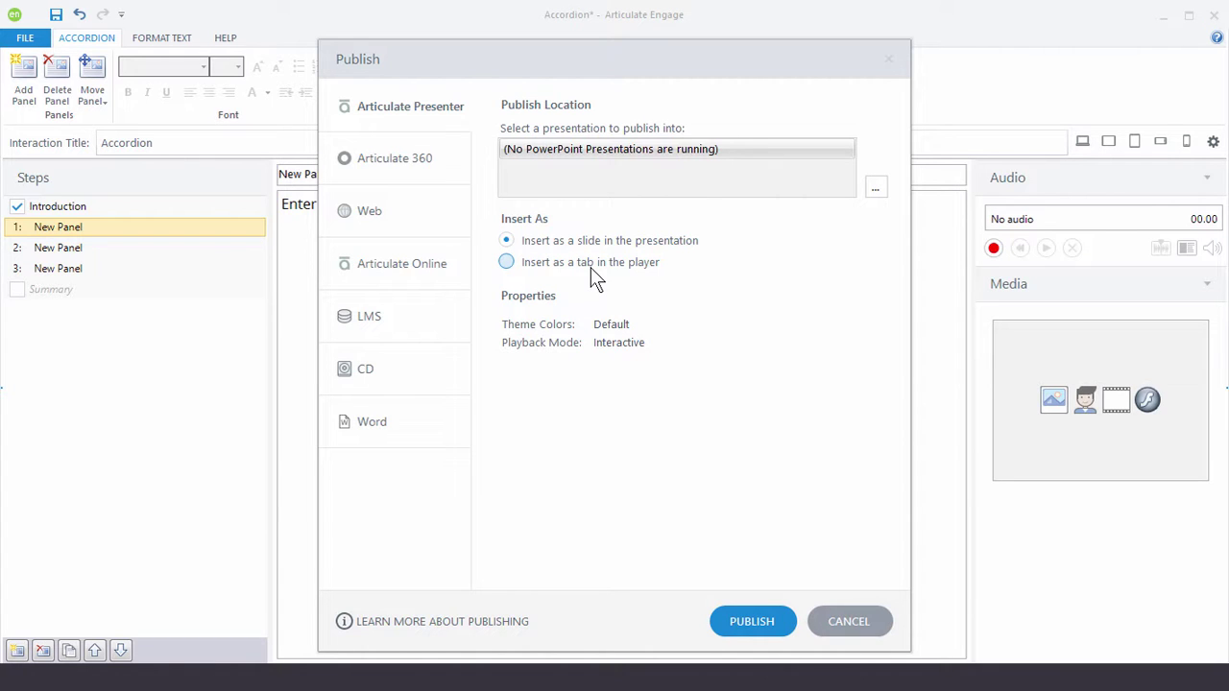
click(400, 177)
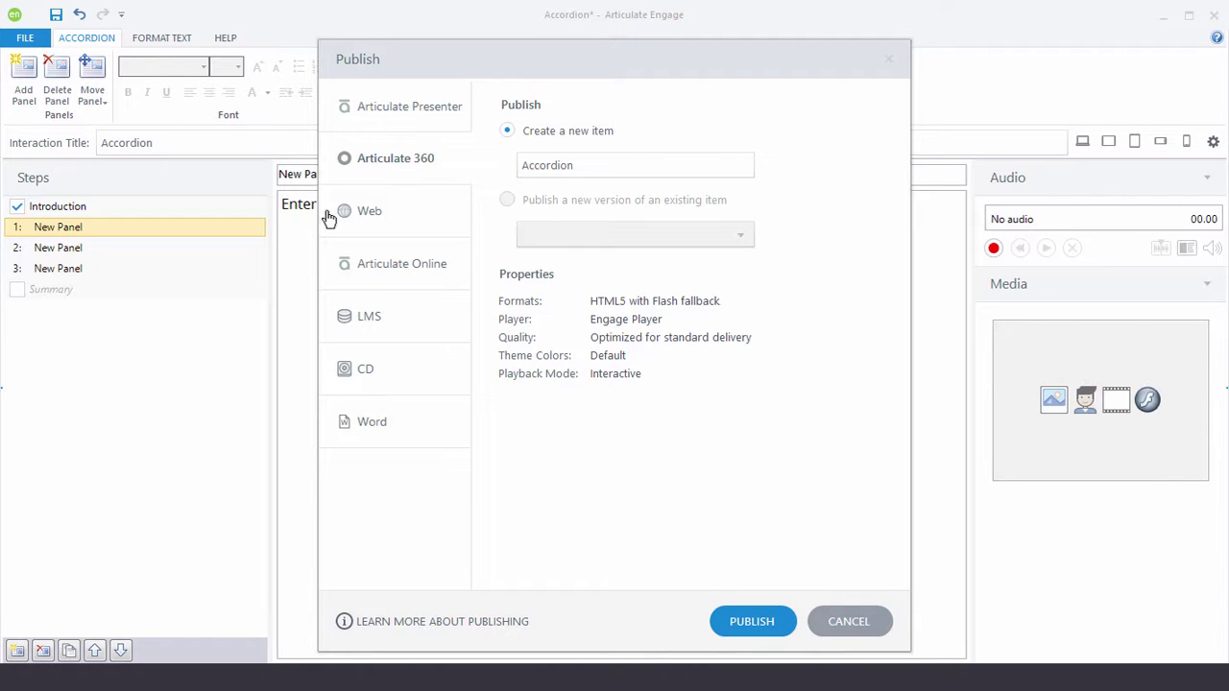
click(390, 223)
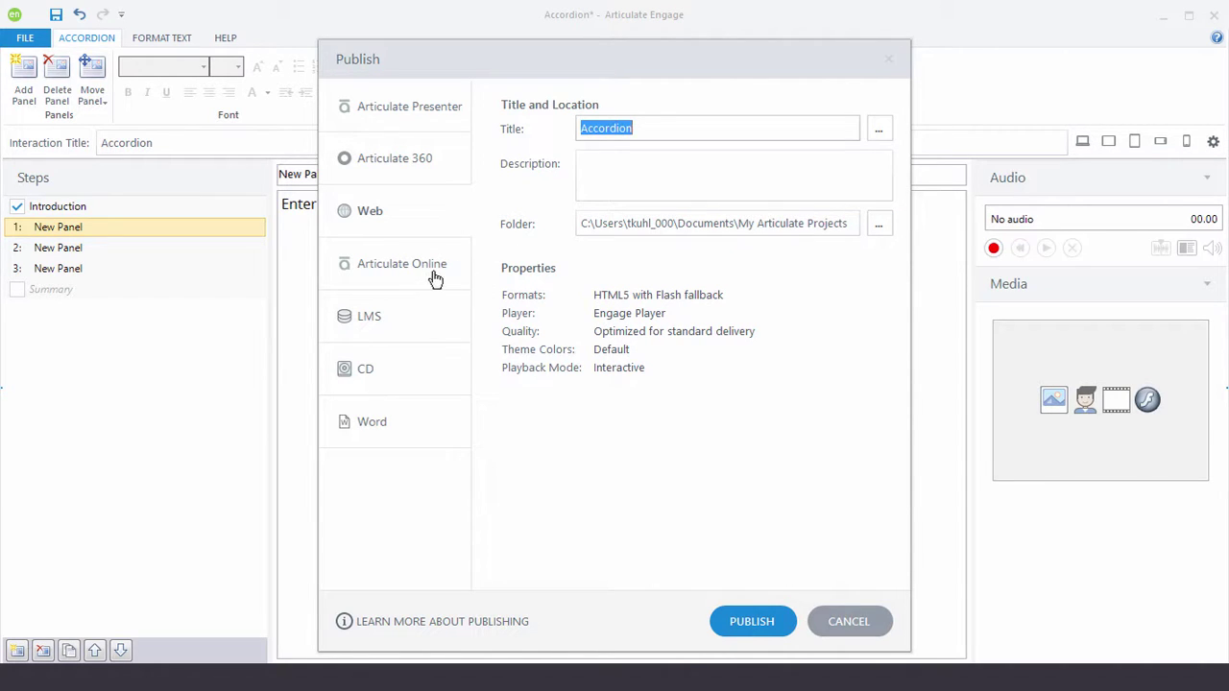
Set the LMS publishing output to SCORM 2004 and open its reporting and tracking options.
click(389, 328)
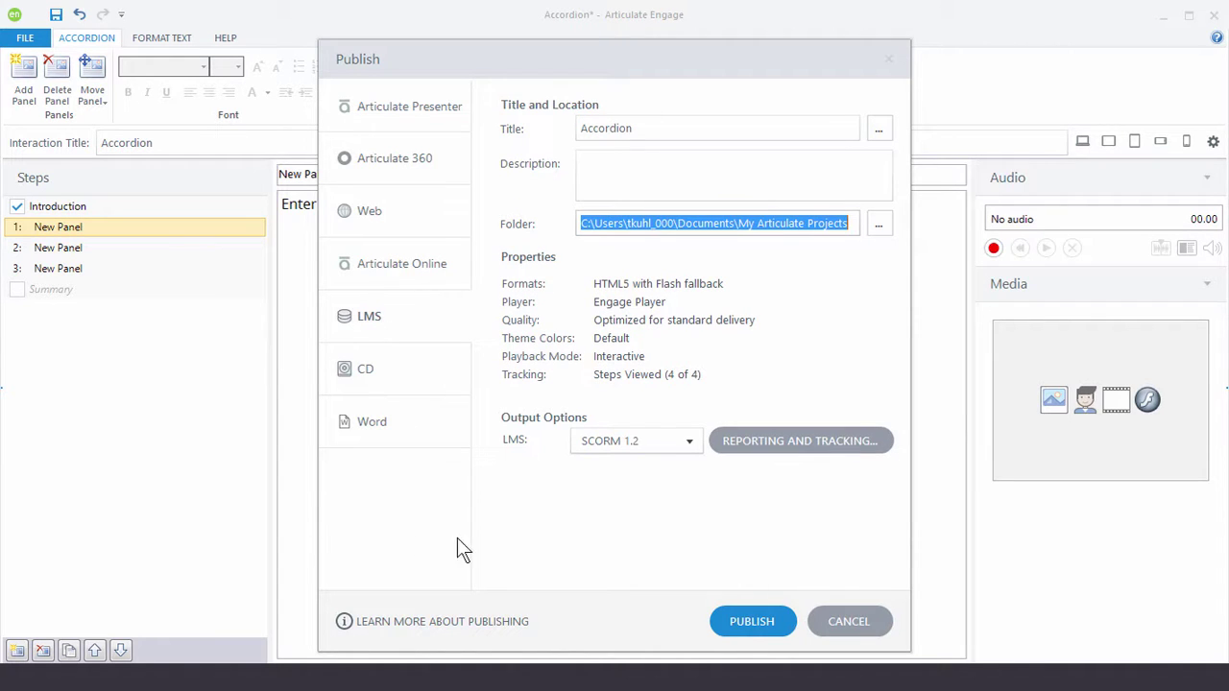
click(691, 442)
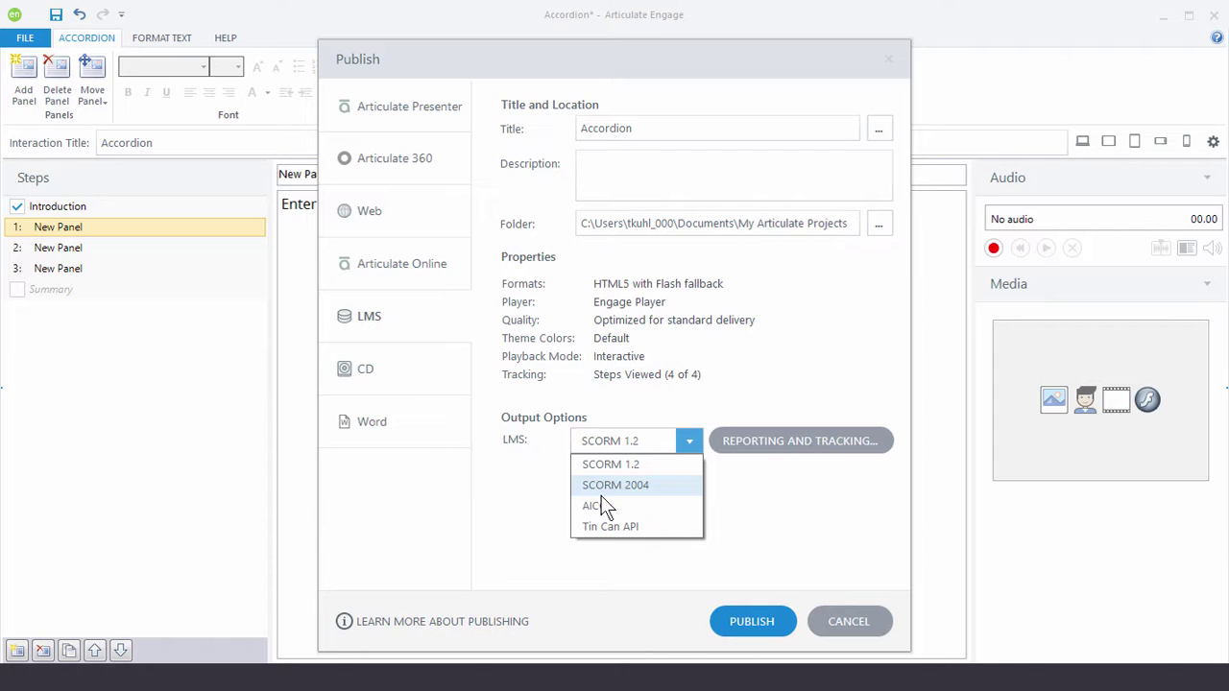
click(612, 486)
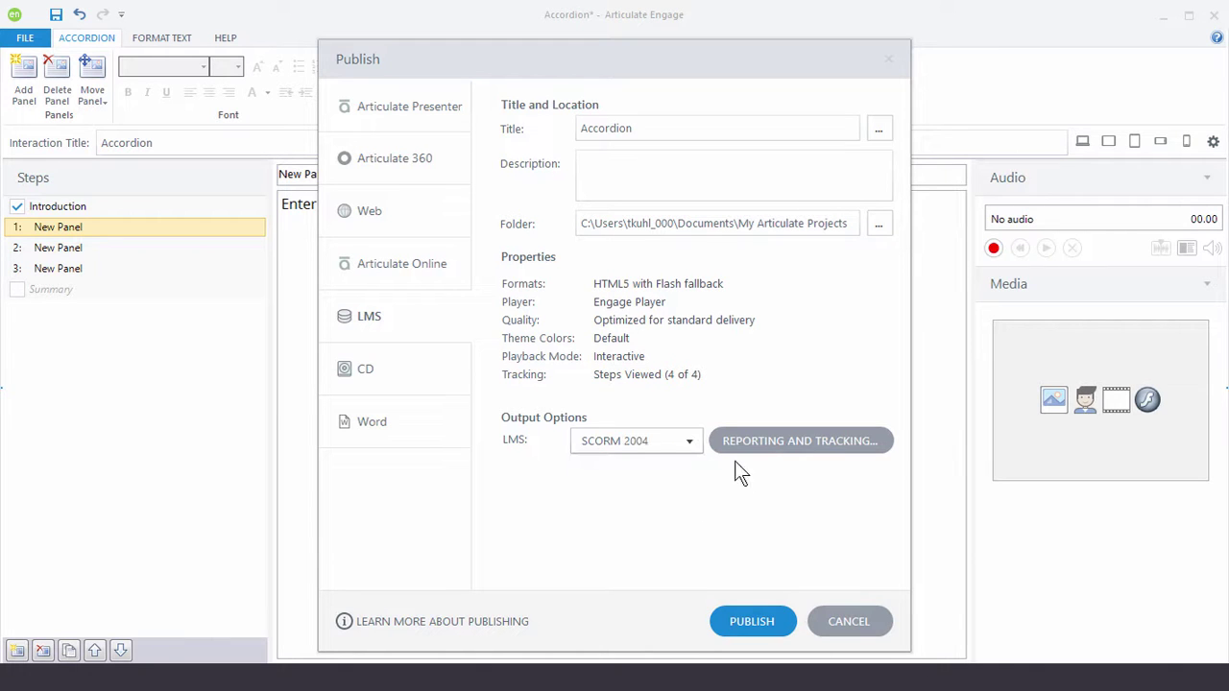
click(759, 443)
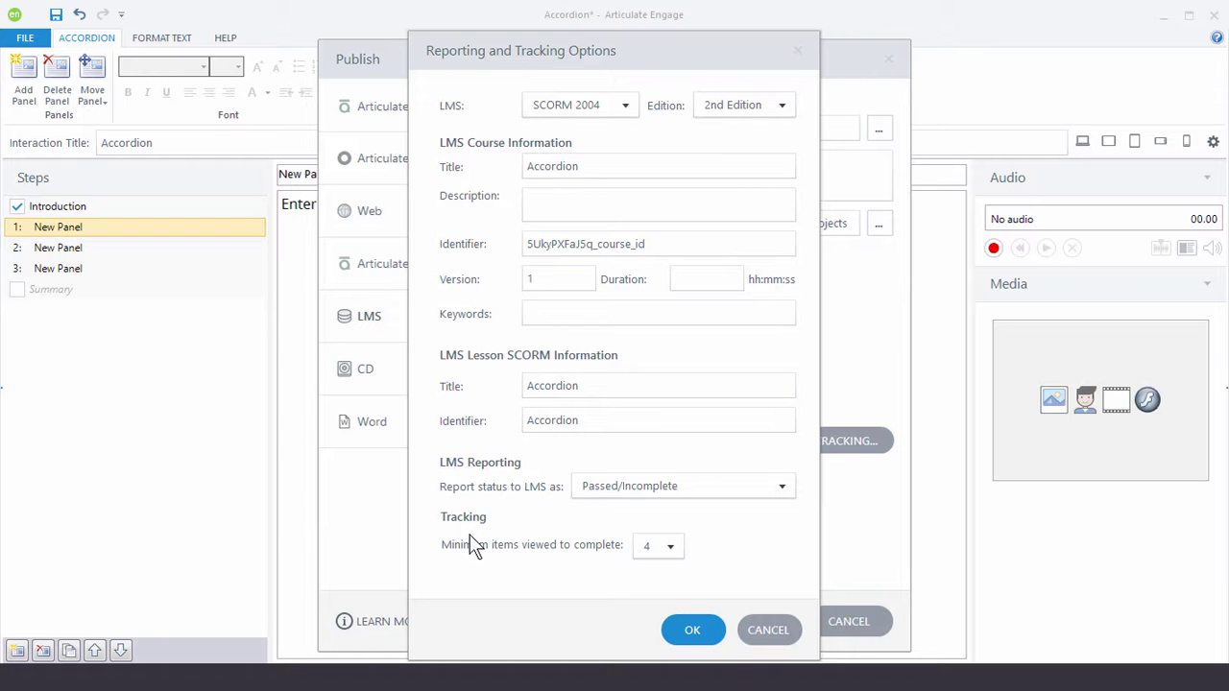
Dismiss the LMS reporting and tracking options without saving, and revisit the publishing settings for Articulate Presenter, Articulate 360 and Web.
click(766, 634)
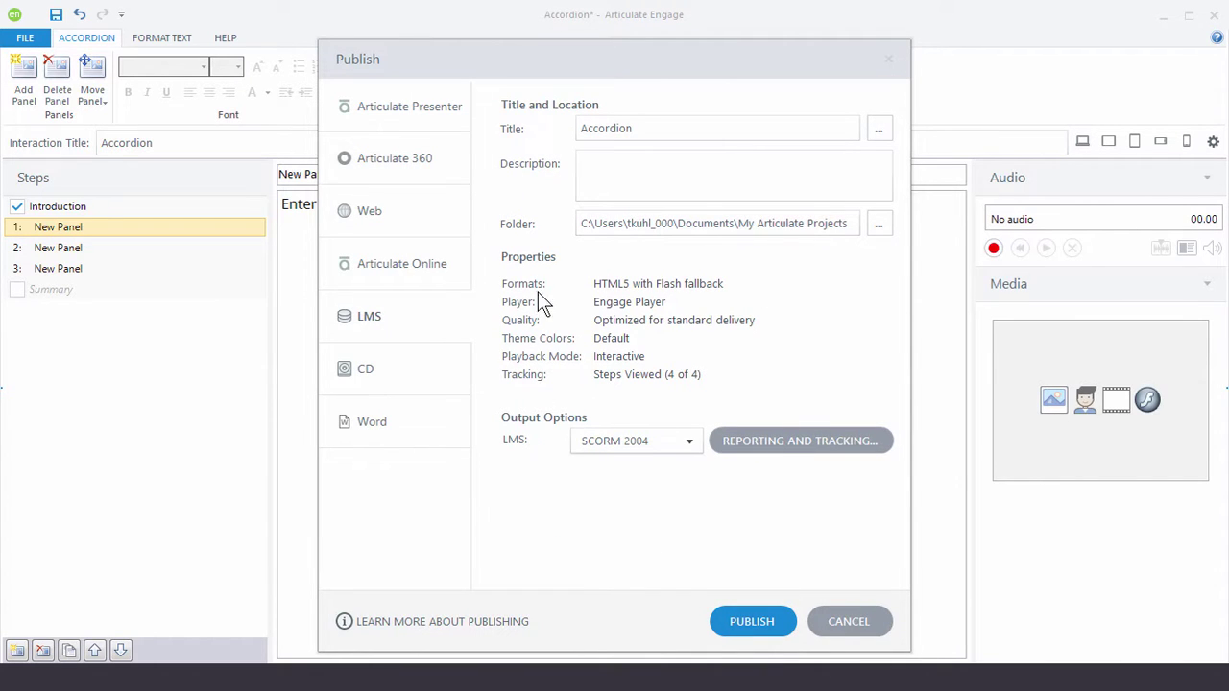
click(426, 114)
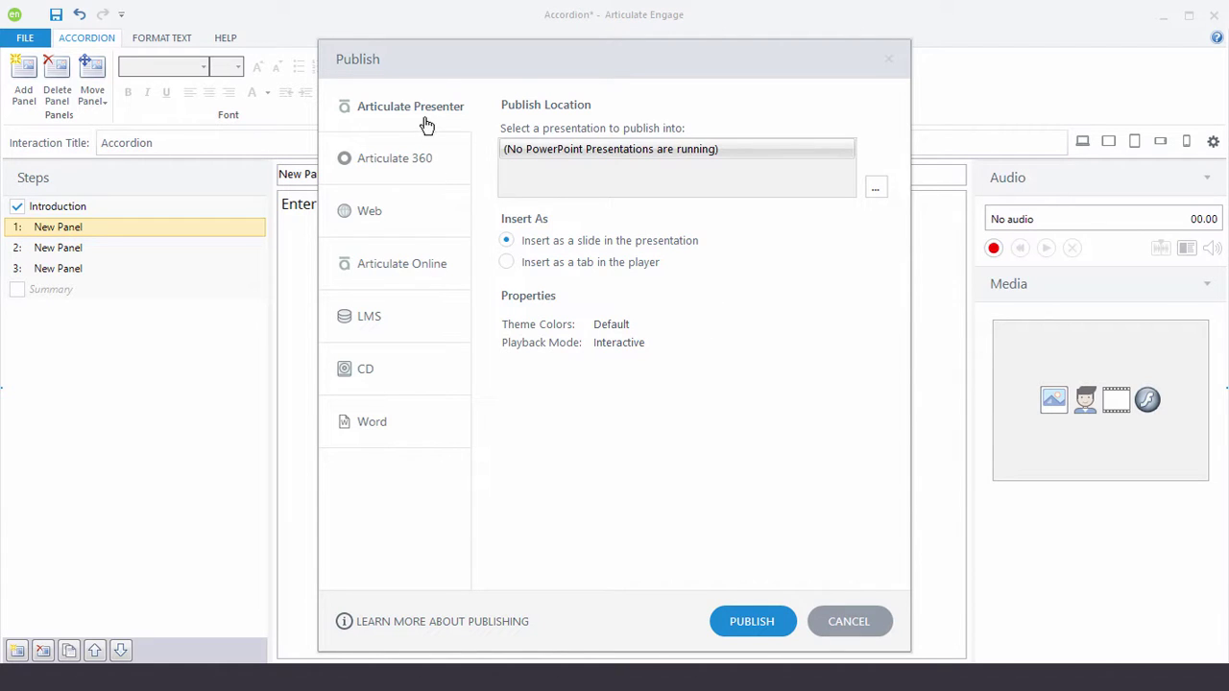
click(406, 163)
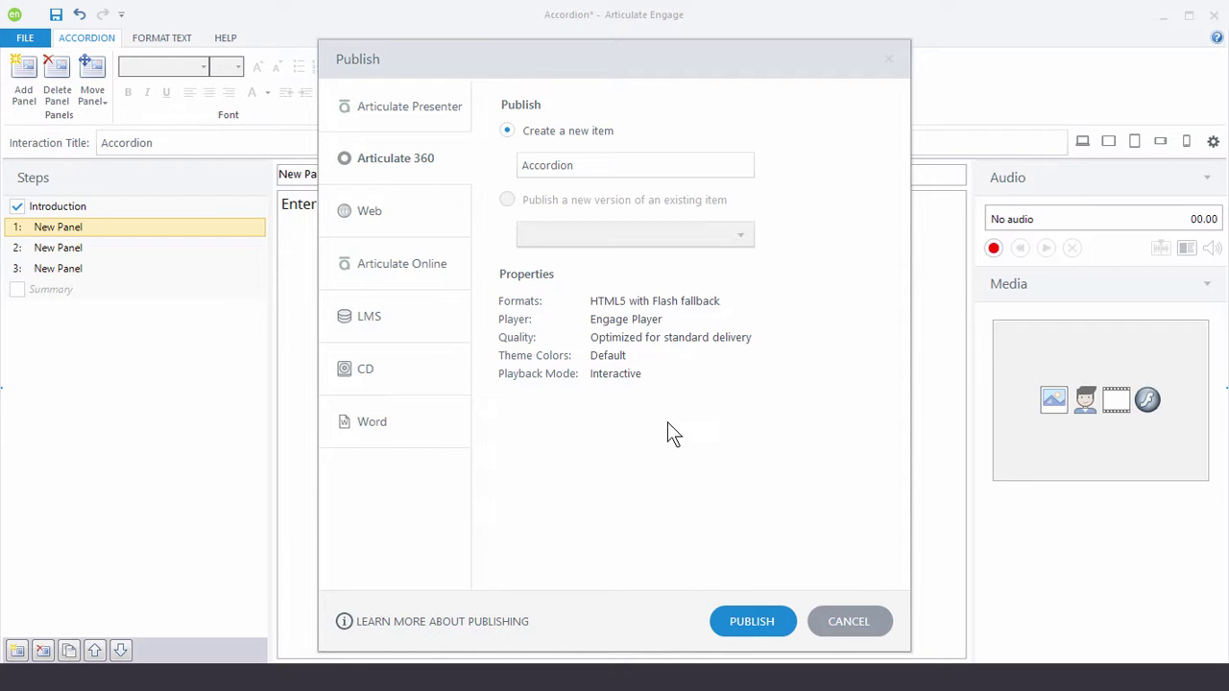
click(442, 229)
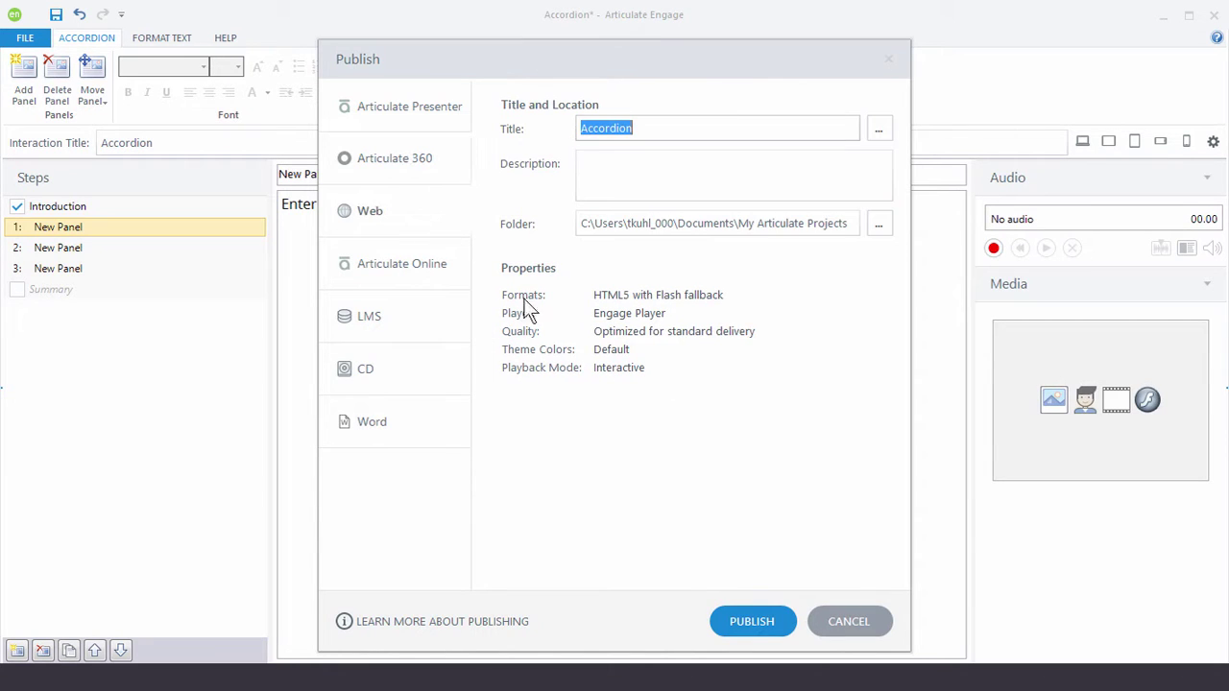
Try the Flash-only publish format for Web output, return it to HTML5 / Flash, and cancel the format settings.
click(650, 301)
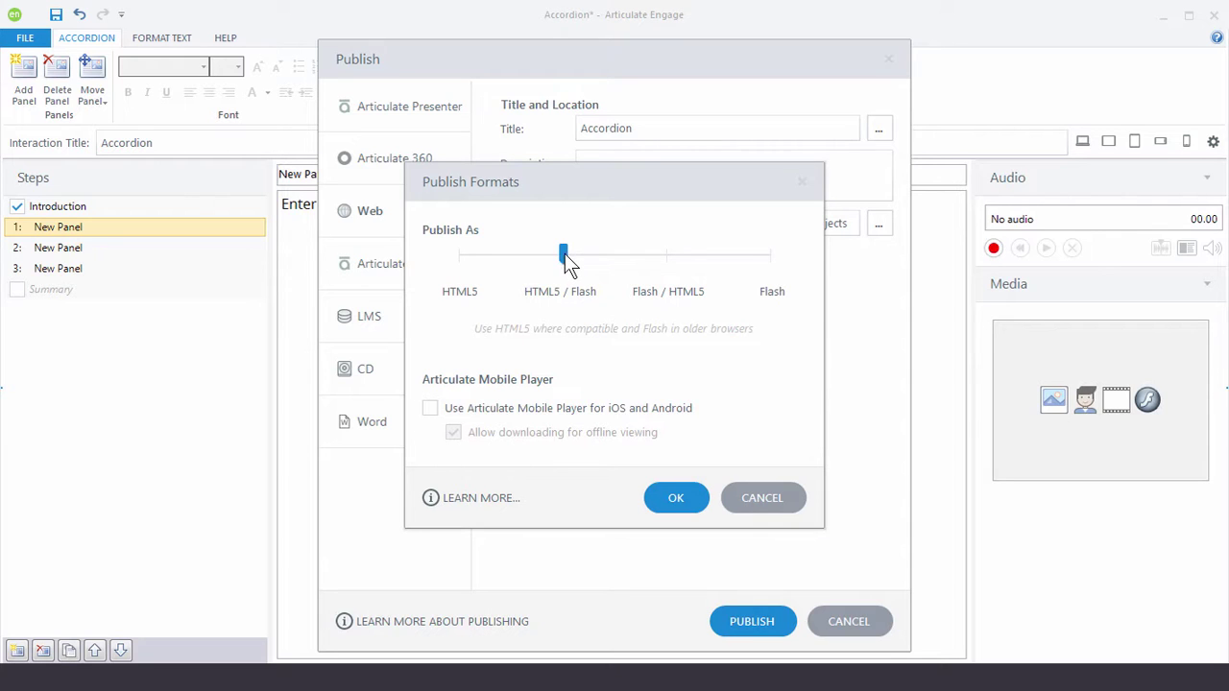
mouse_move(563, 256)
mouse_down()
mouse_move(460, 255)
mouse_move(551, 262)
mouse_up()
drag(567, 256, 648, 259)
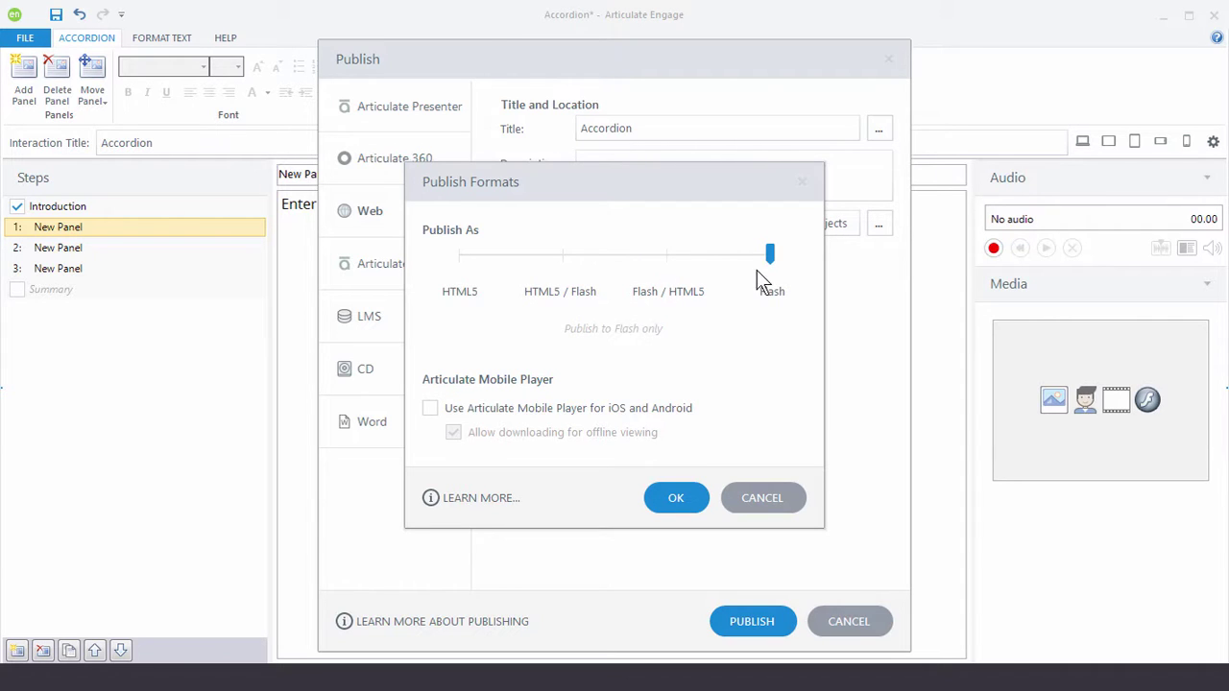
drag(768, 252, 580, 243)
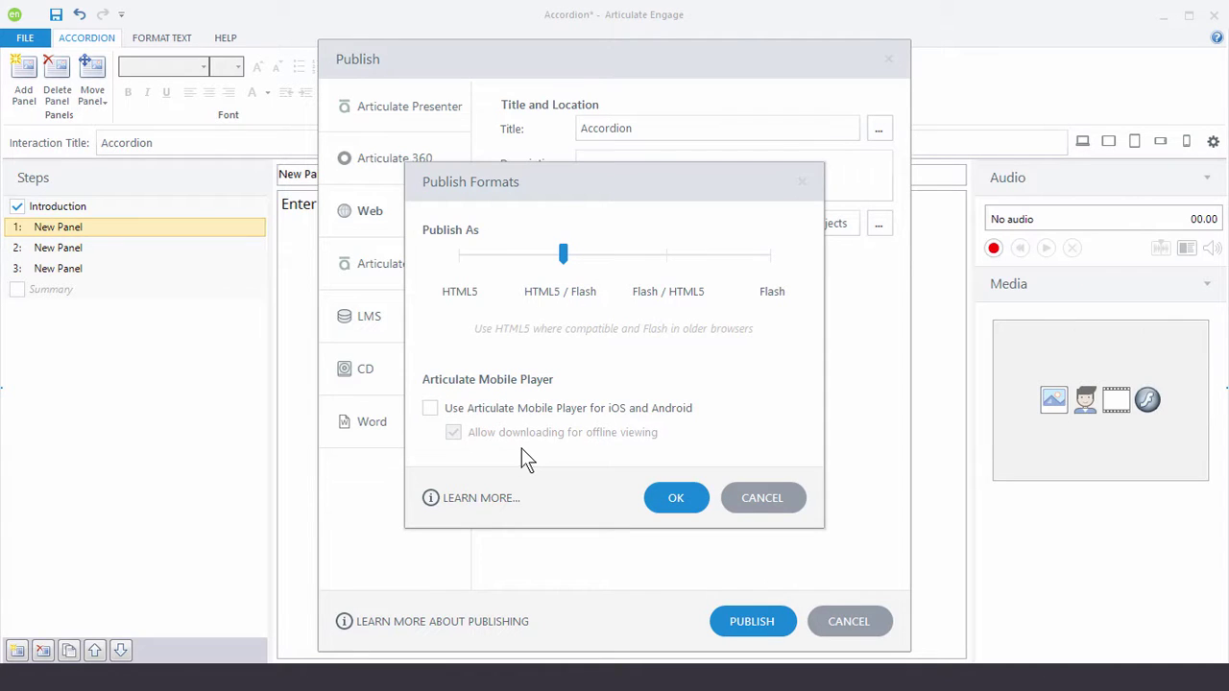
click(778, 503)
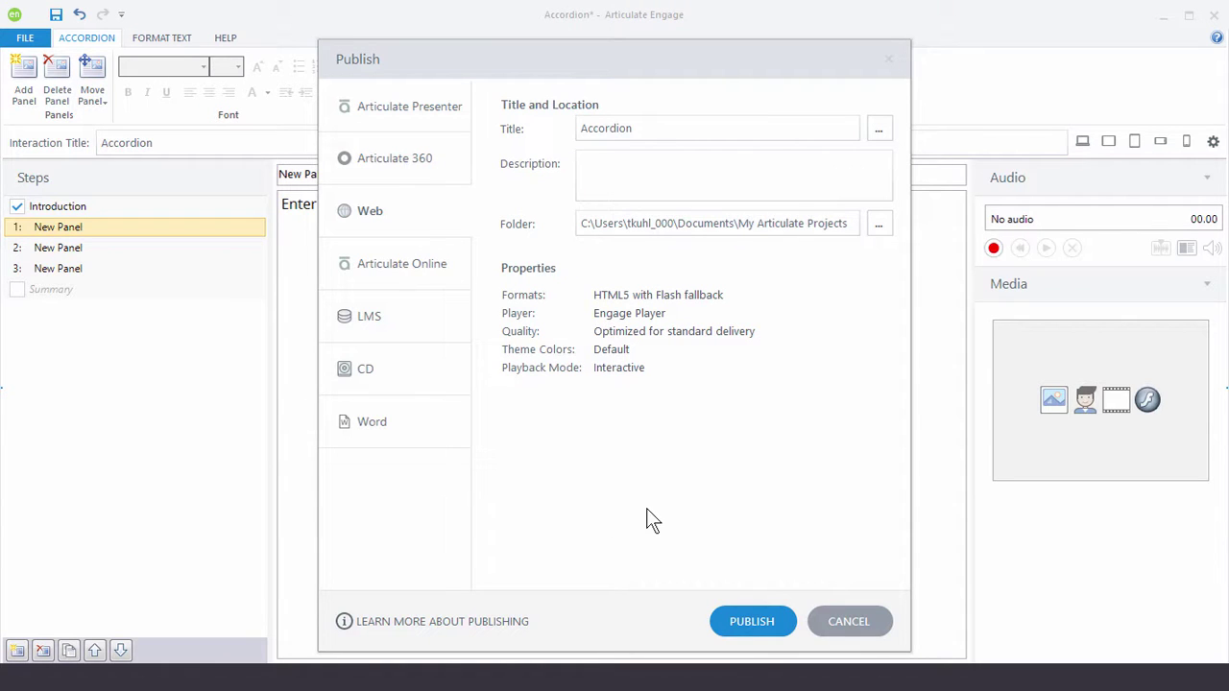